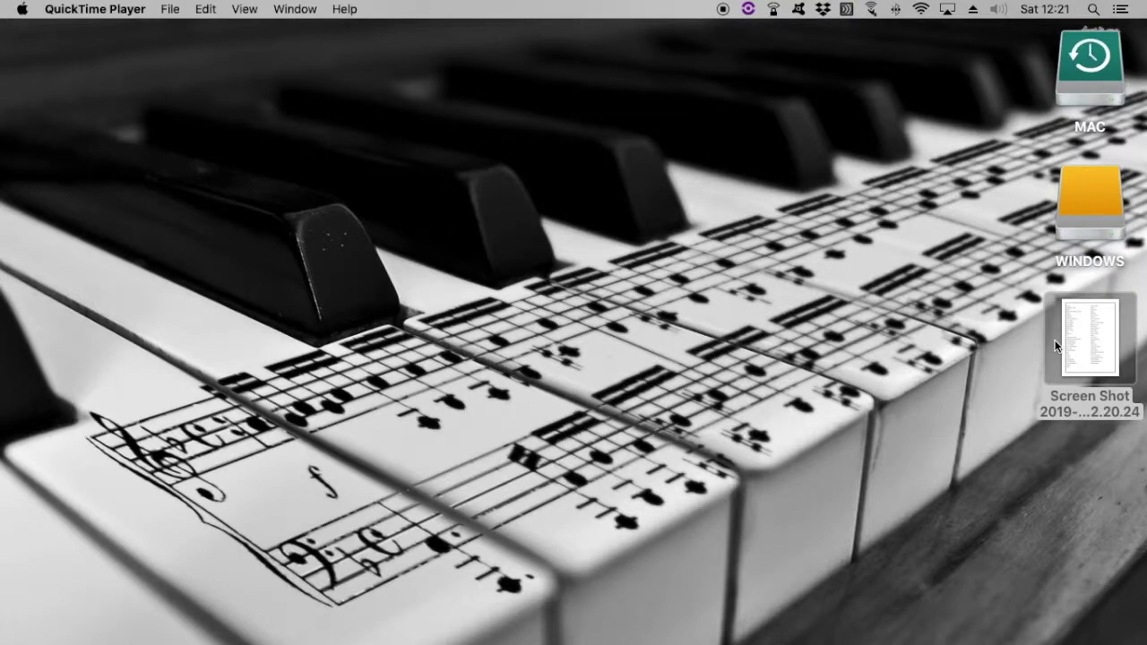
Restore the minimized instrument-list screenshot in Preview from the Dock.
left_click(1022, 612)
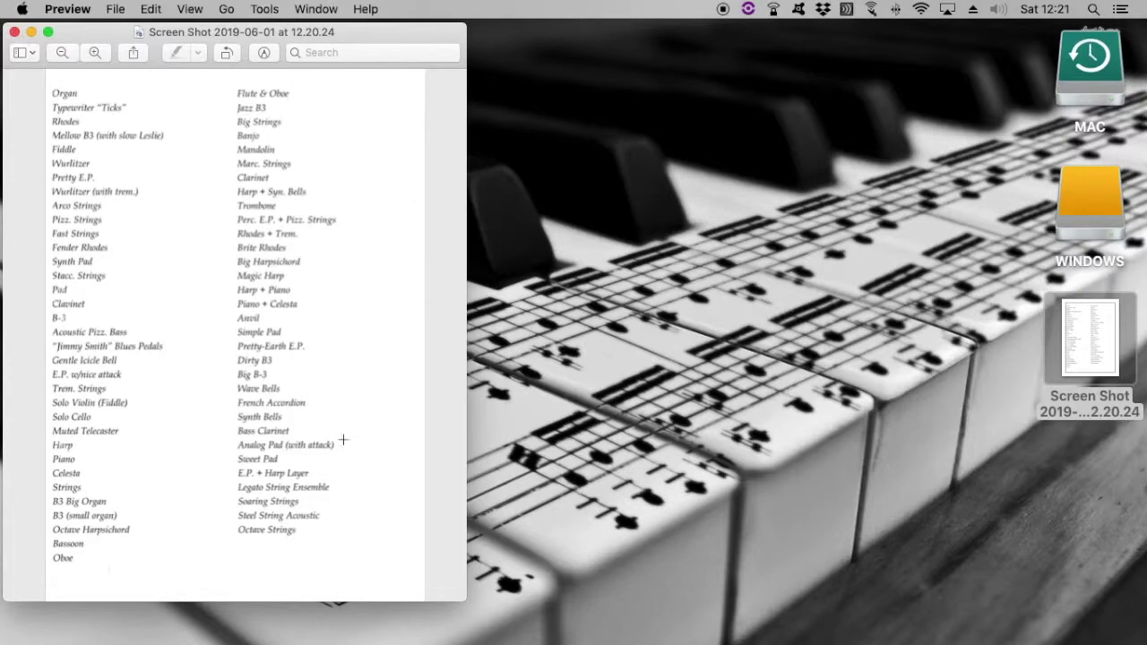
Launch MainStage 3 and start a new Empty Concert from the concert chooser.
mouse_move(563, 619)
left_click(560, 591)
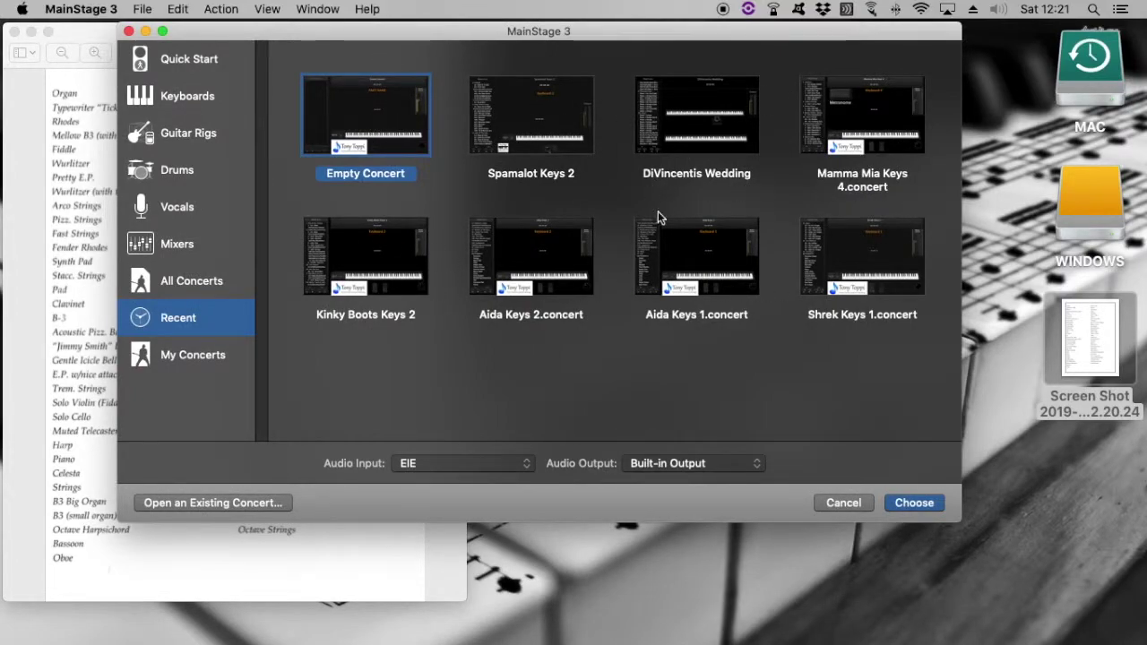
double_click(384, 134)
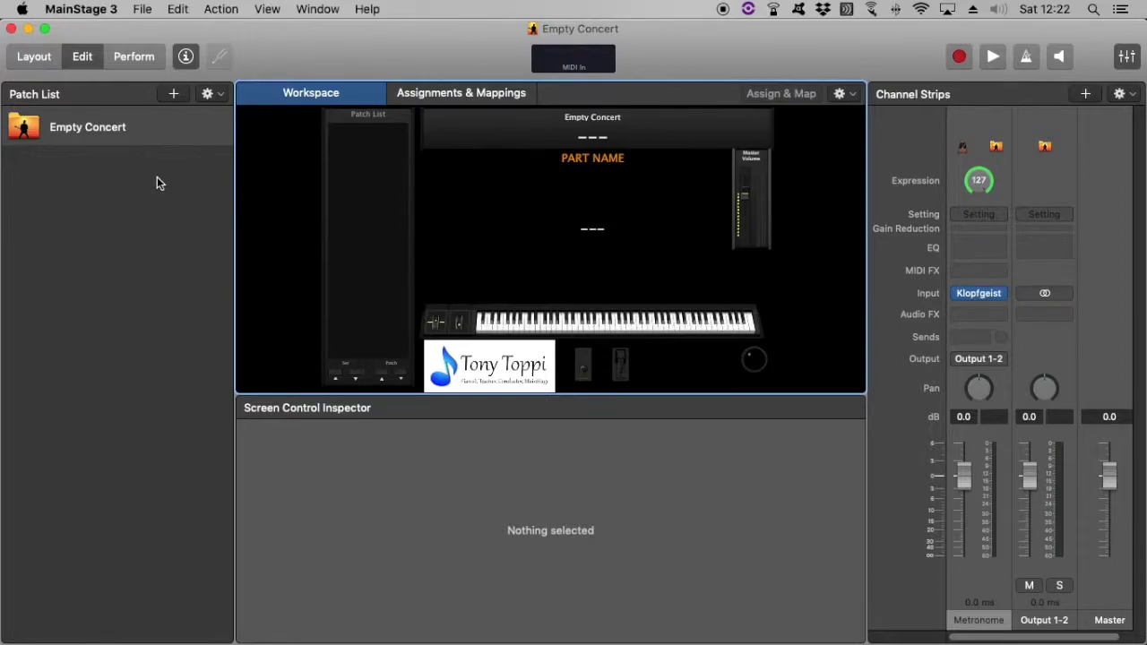
Add a set named INSTRUMENTS to the concert and give it a first untitled patch.
left_click(118, 186)
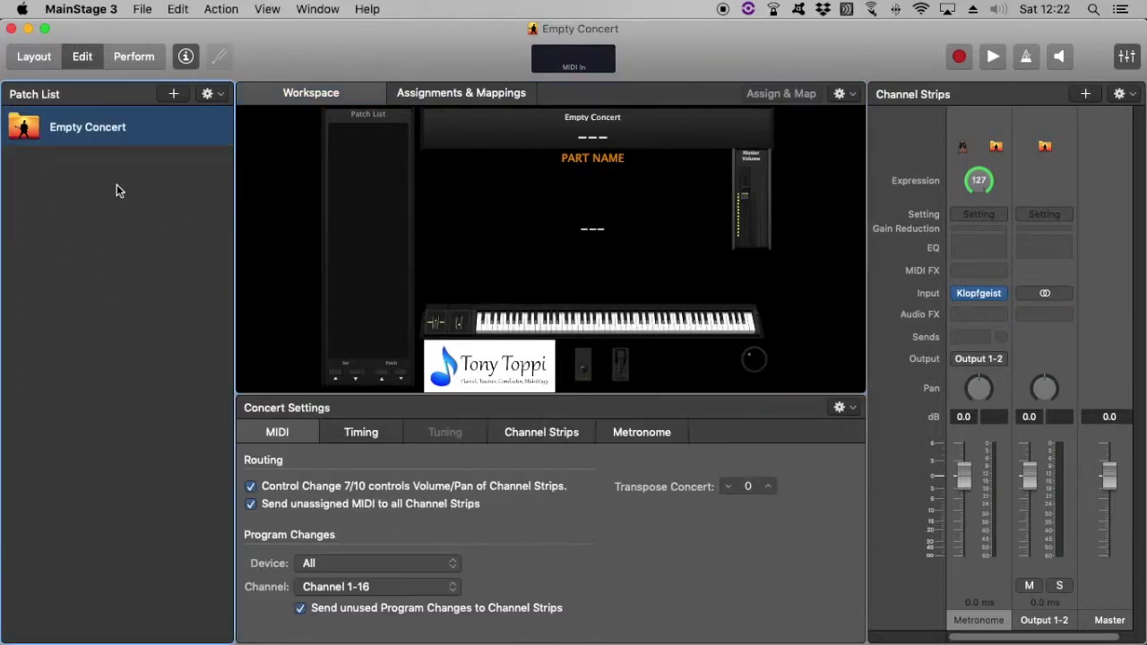
left_click(220, 99)
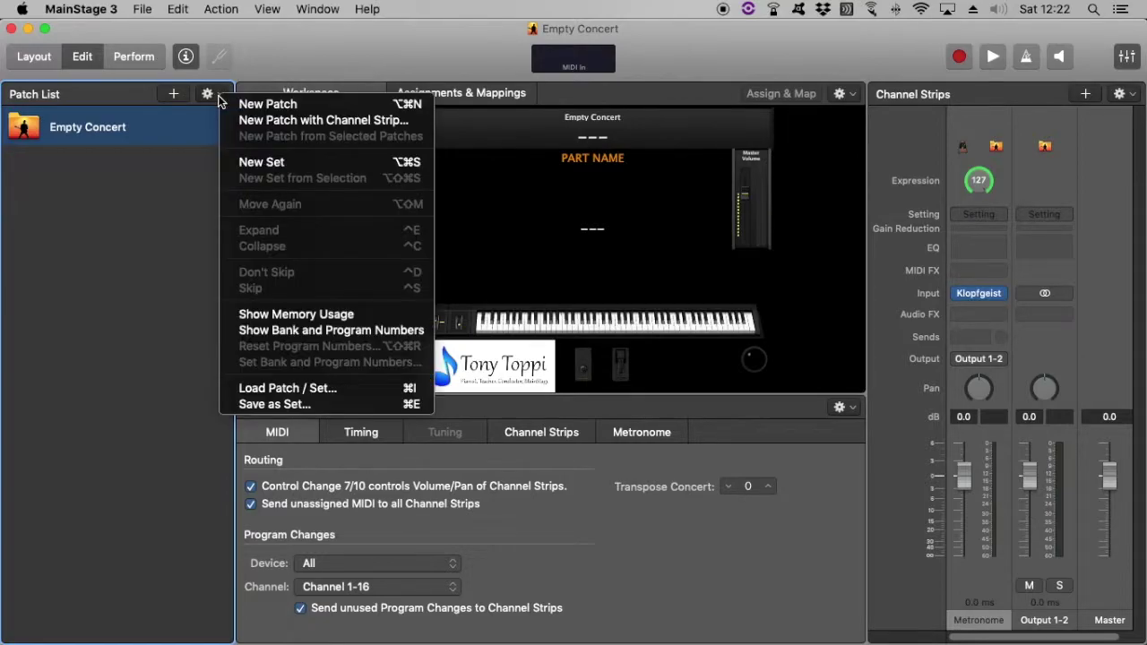
left_click(261, 163)
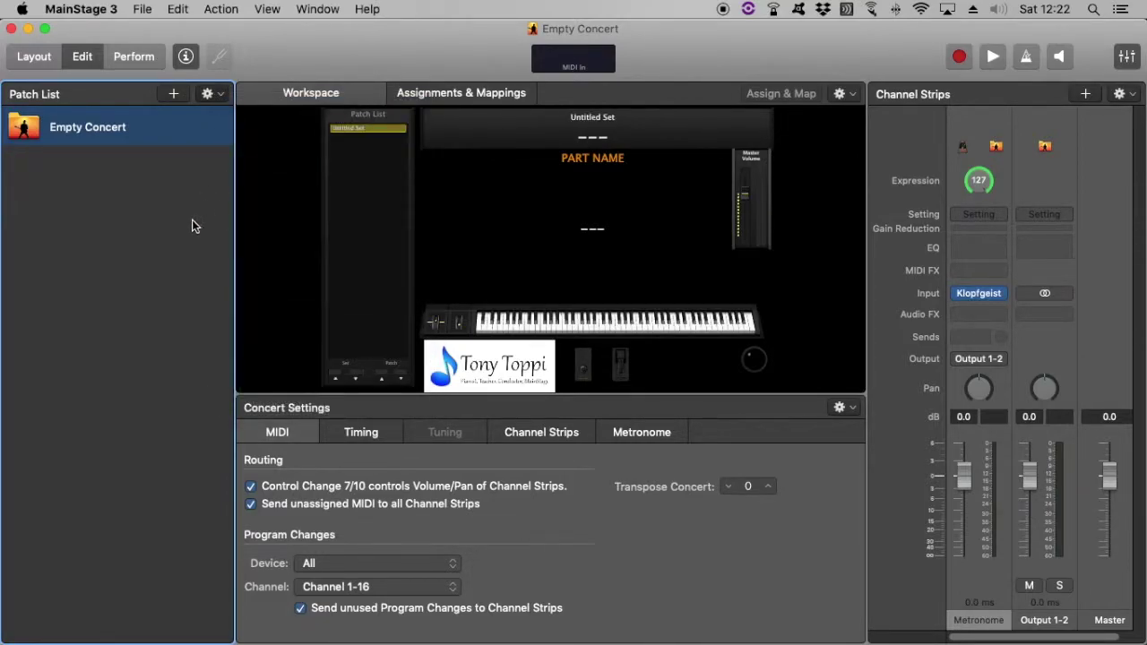
double_click(124, 172)
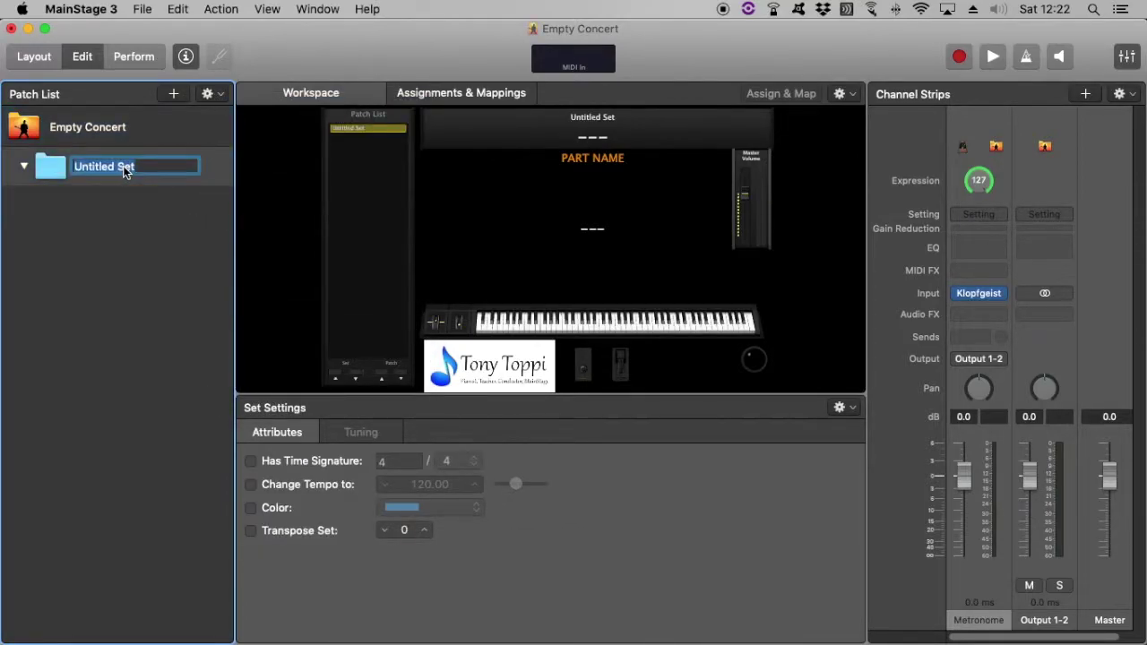
type("INSTRUMENTS")
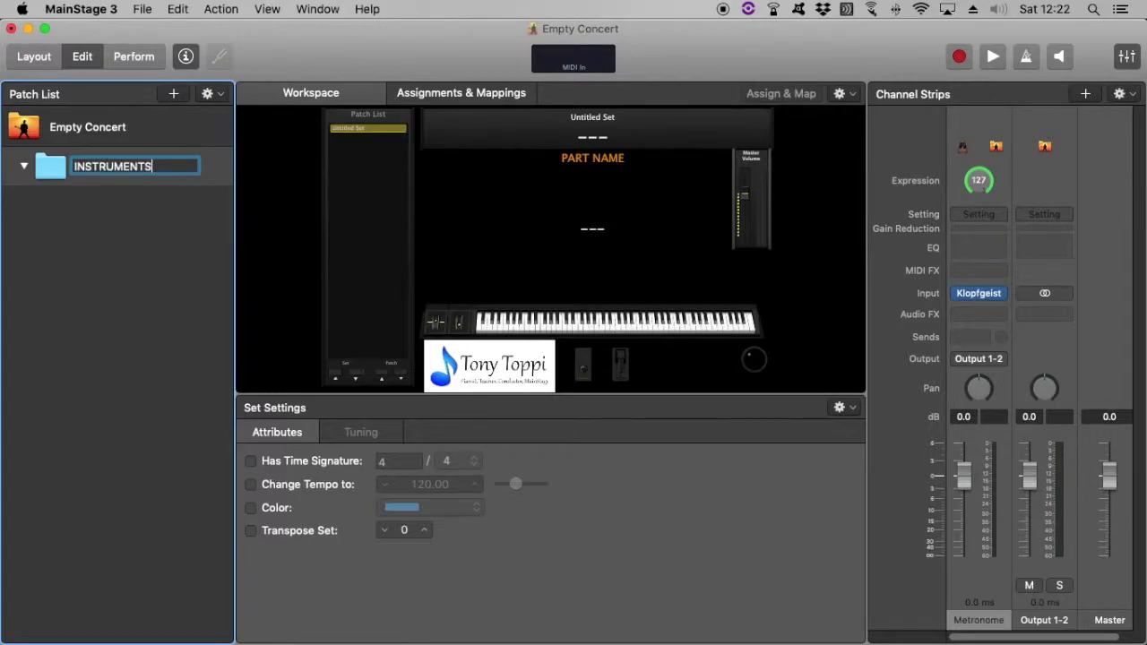
key("Return")
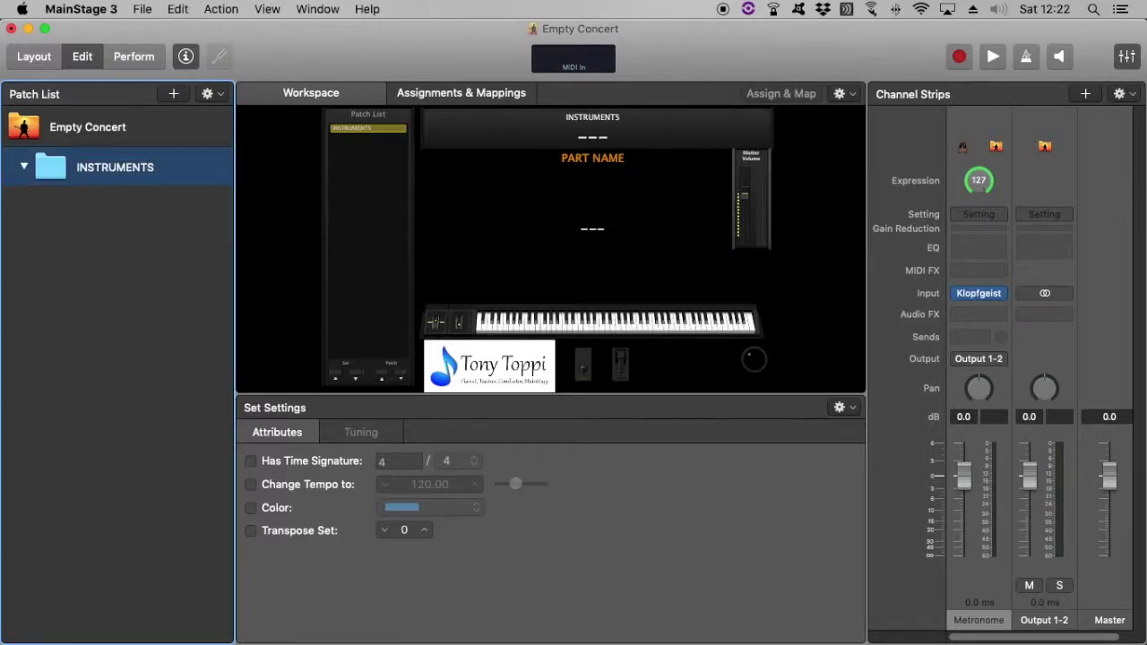
left_click(175, 95)
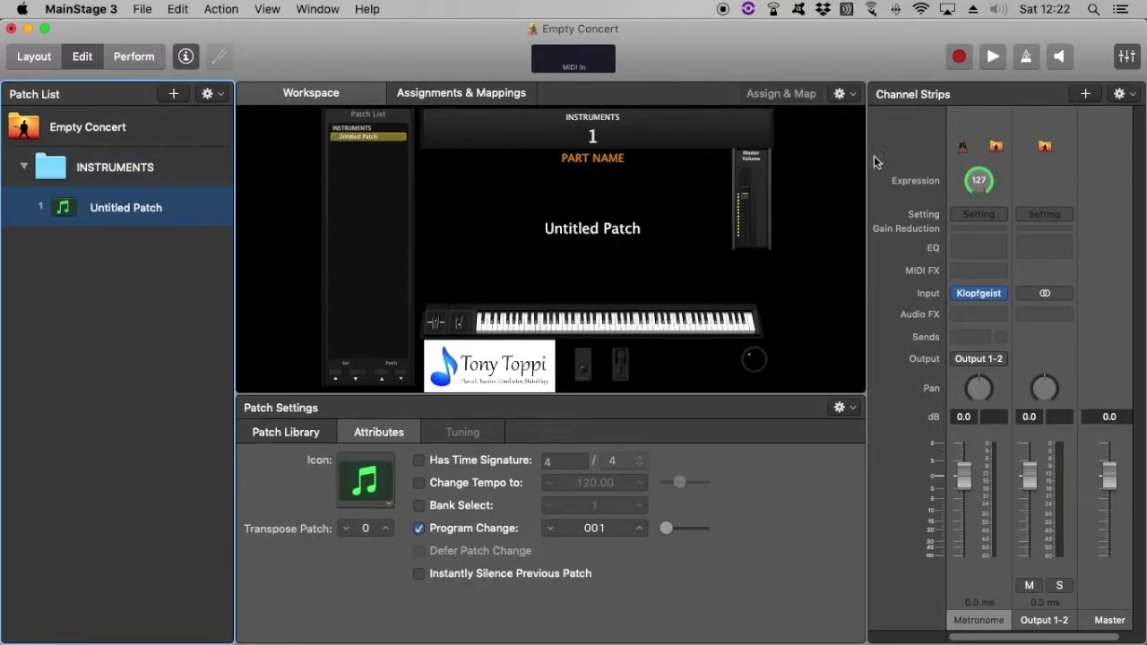
Add a Software Instrument channel strip loaded with Vintage B3 Organ > Classic Rock Organ.
left_click(1090, 93)
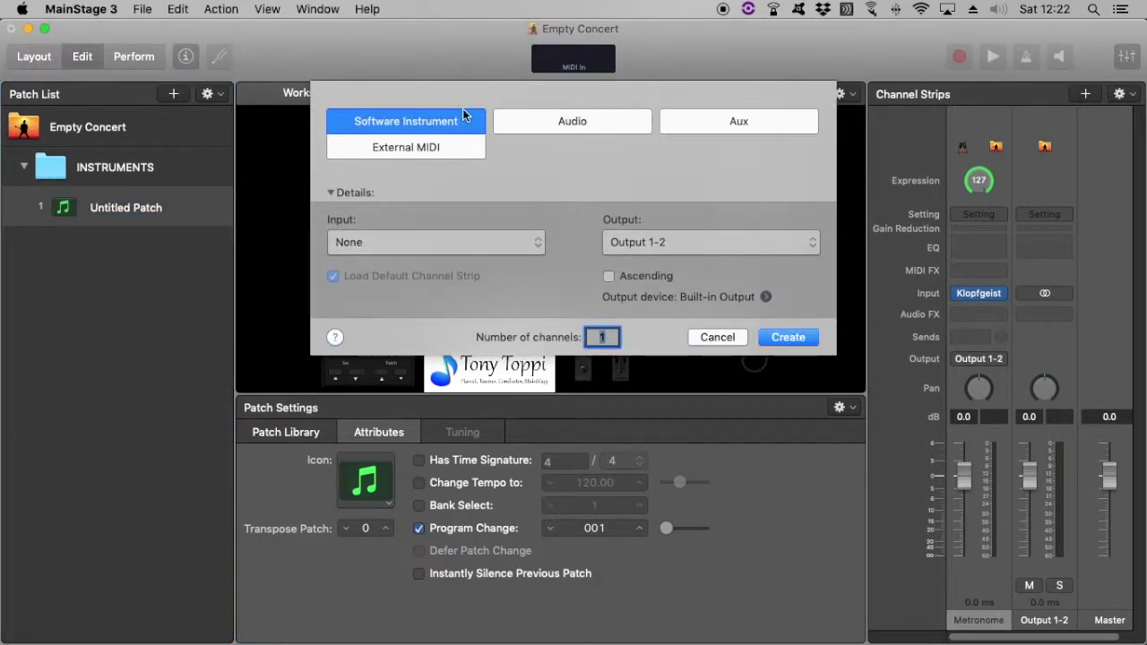
left_click(772, 339)
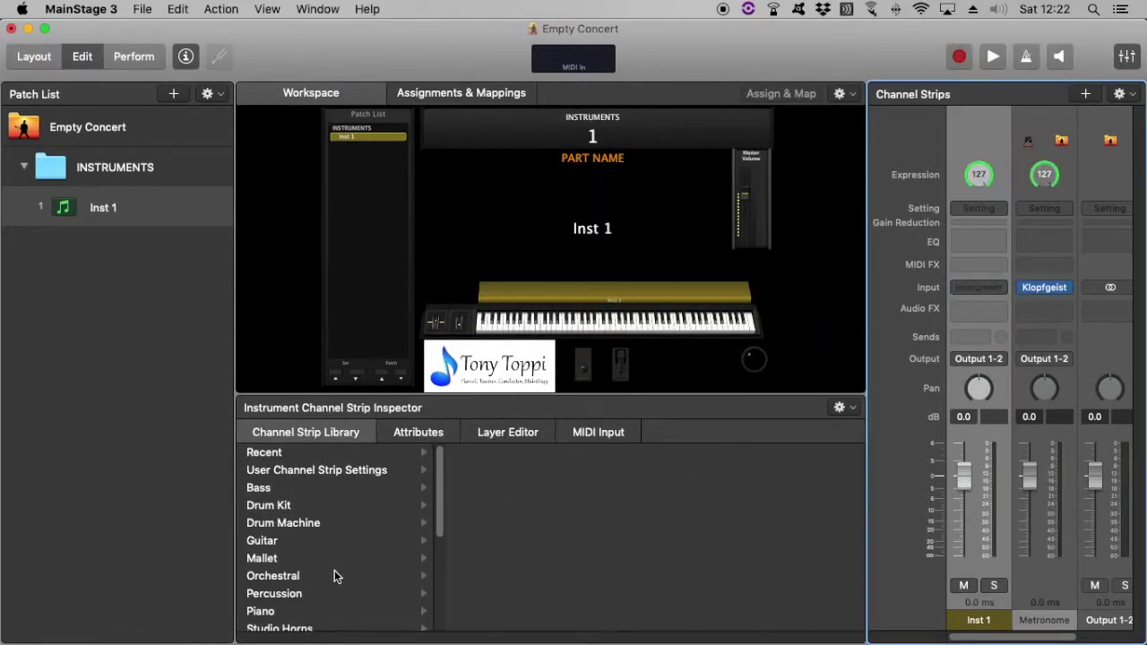
left_click_drag(445, 466, 440, 545)
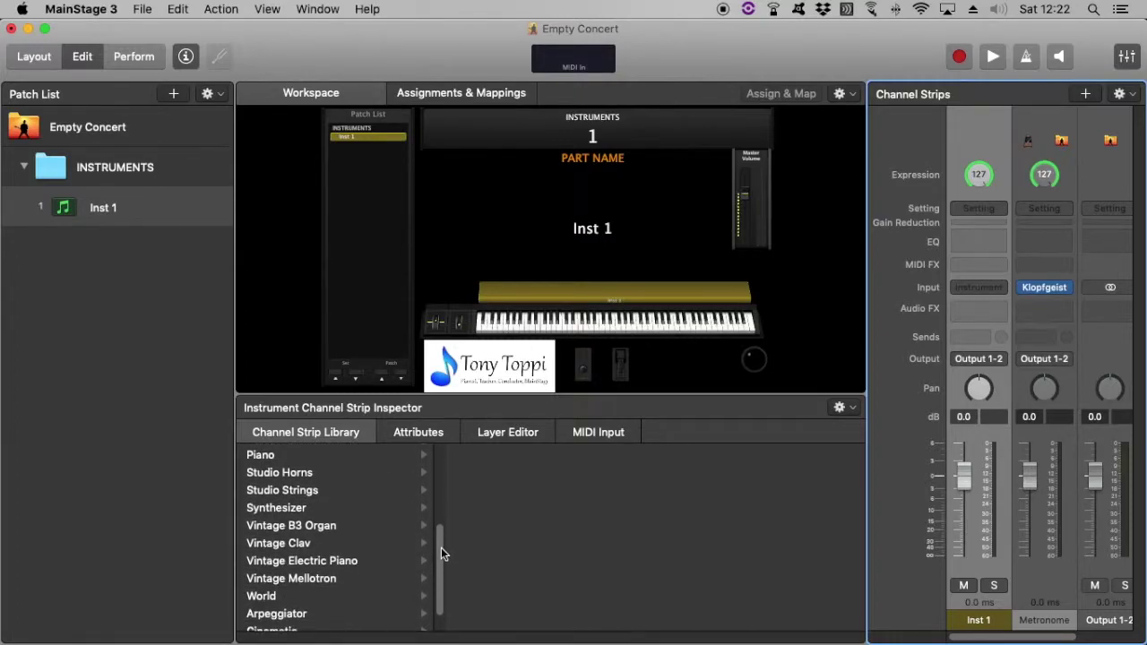
left_click(280, 527)
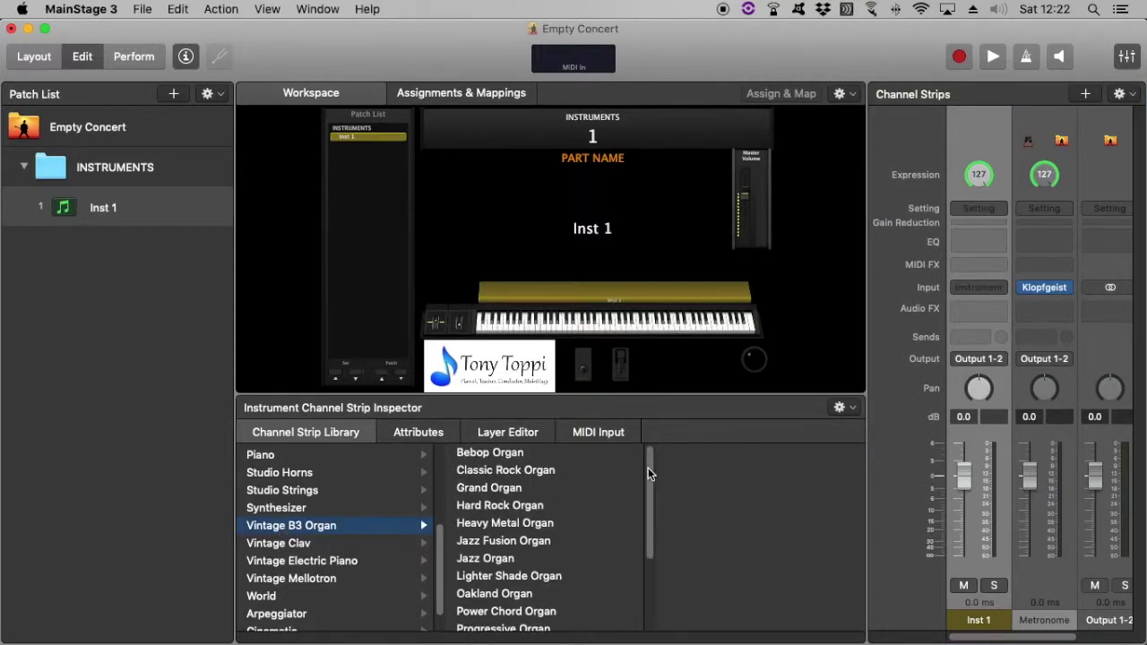
left_click(498, 475)
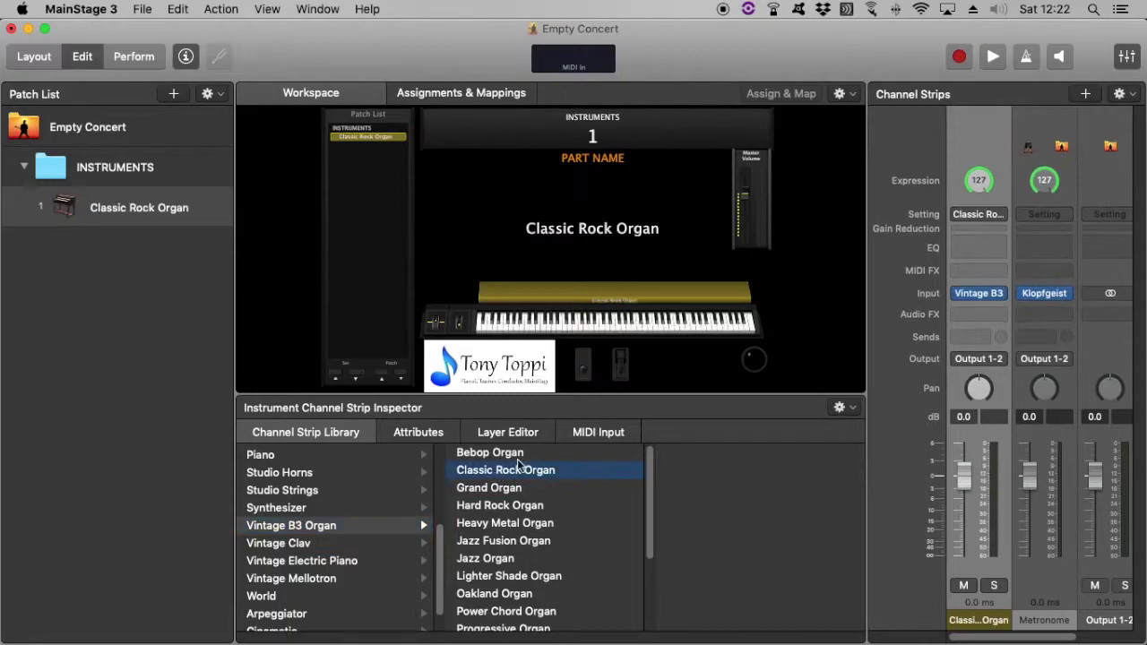
left_click(626, 333)
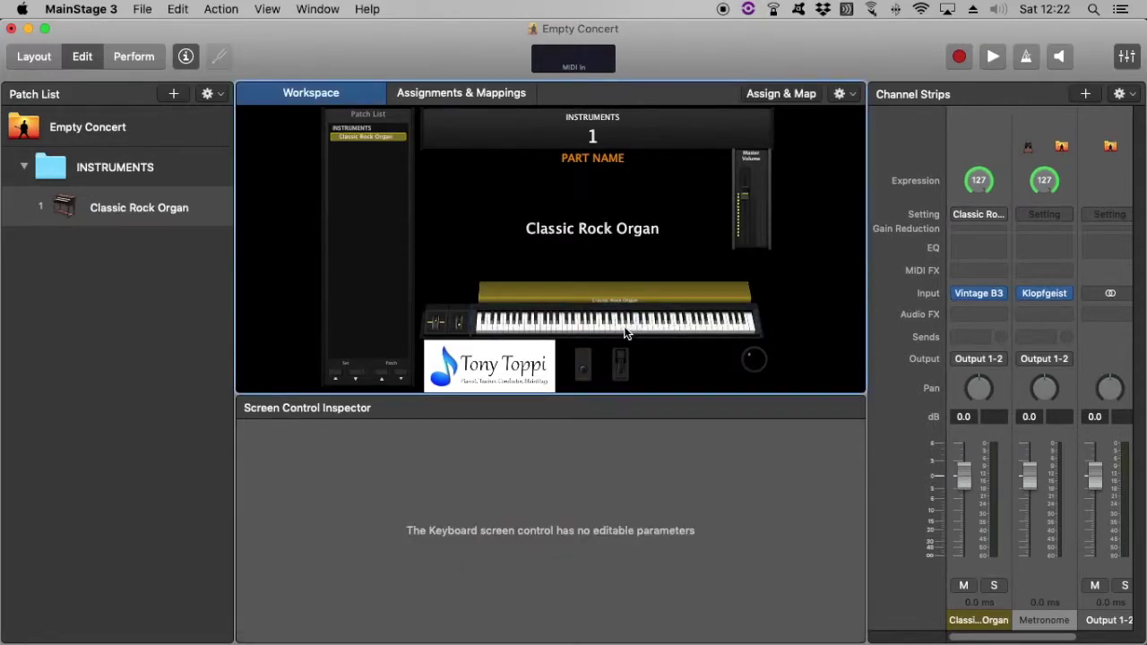
Rename the organ channel strip to Organ.
left_click(172, 214)
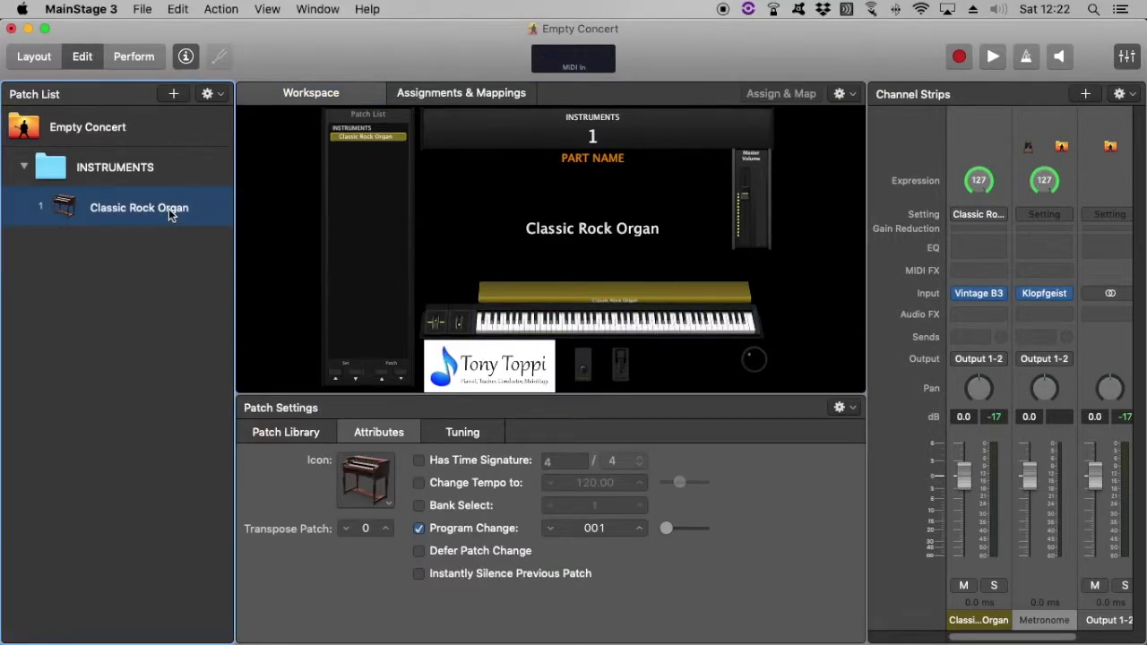
left_click(980, 623)
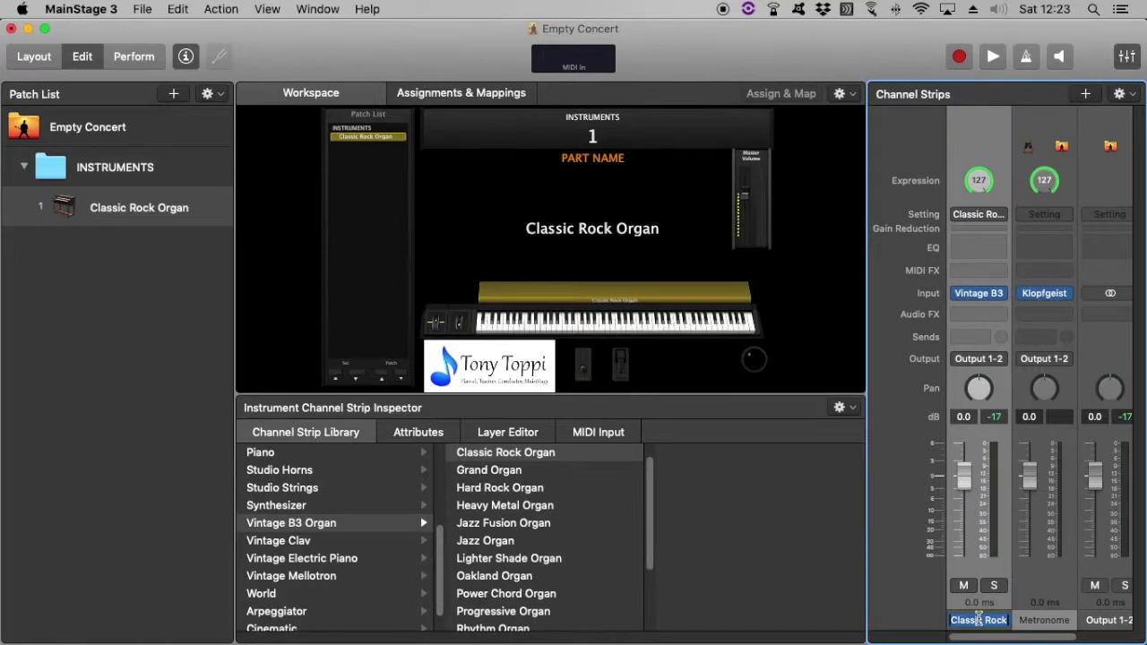
type("Organ")
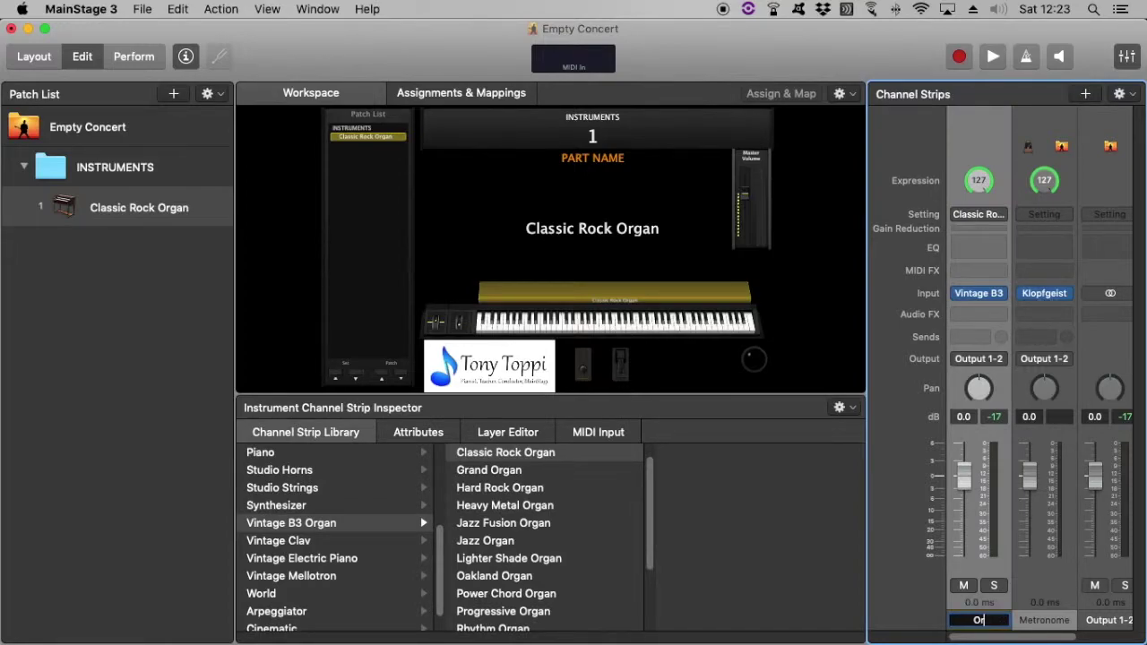
key("Return")
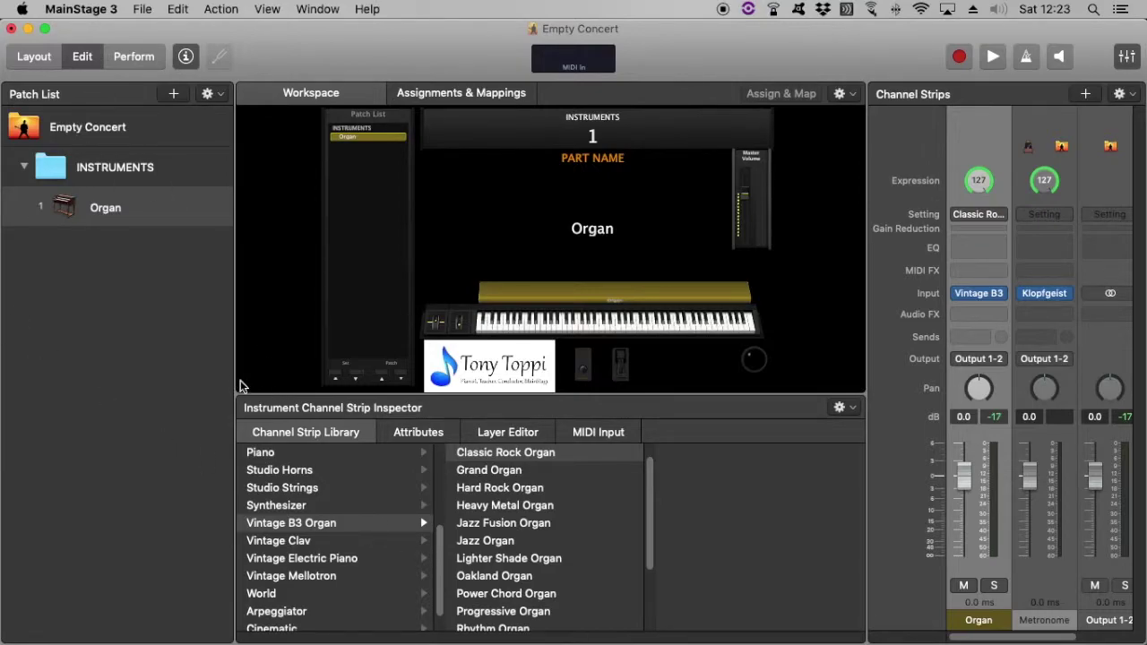
Add a second patch with an instrument strip using the Watery Rhodes sound found by searching 'Rhodes'.
left_click(175, 95)
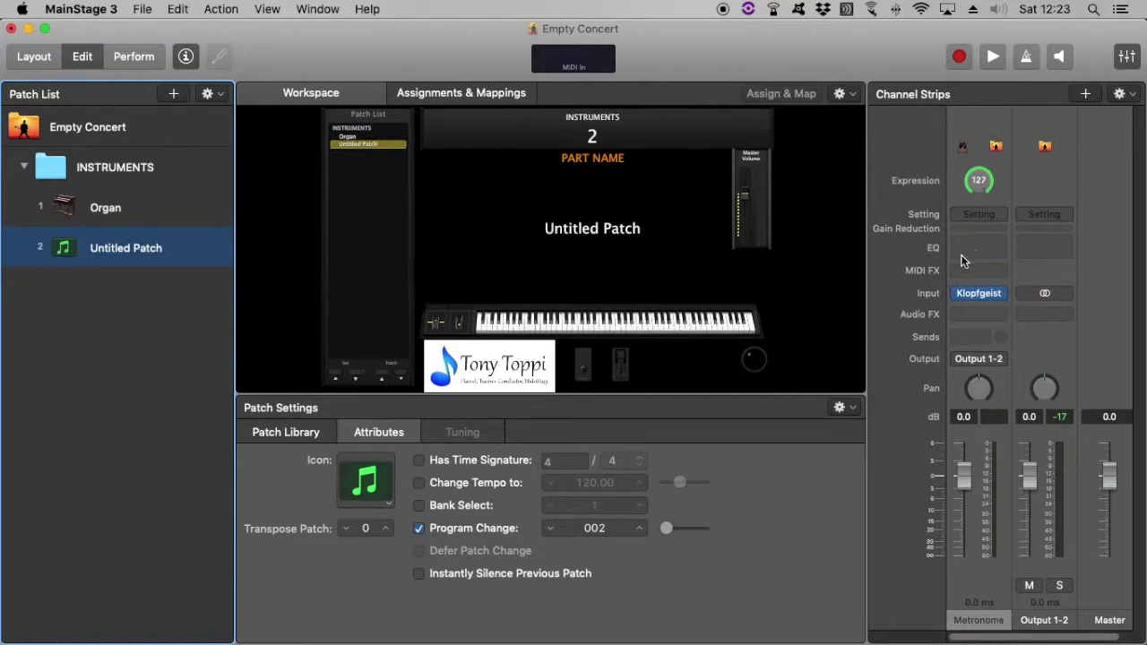
left_click(1085, 95)
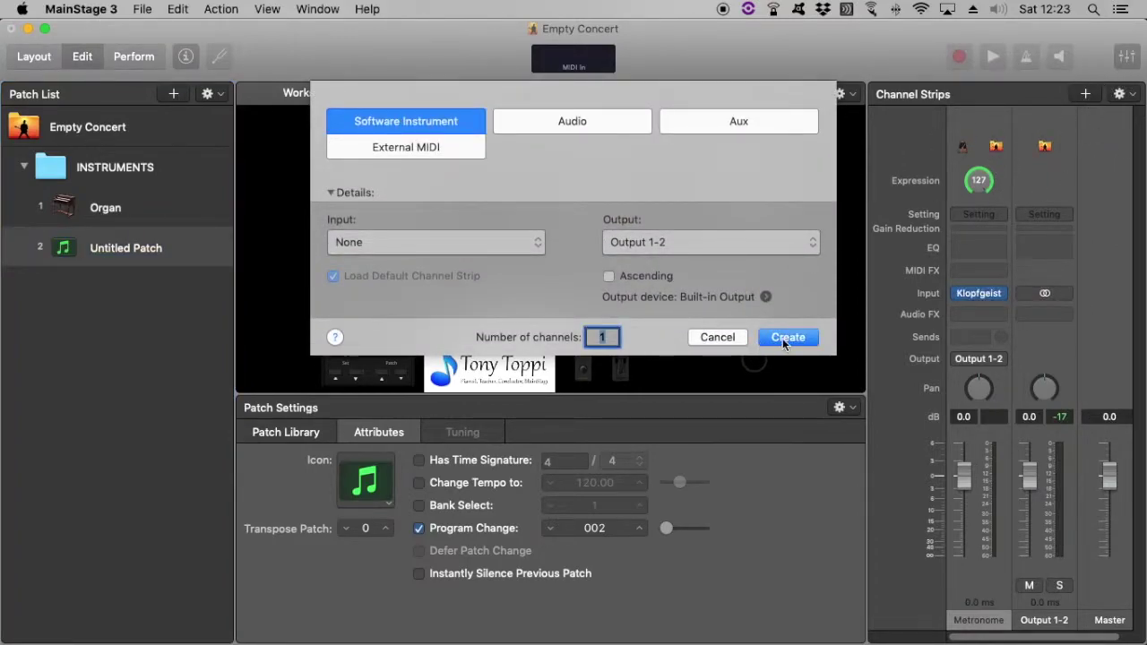
left_click(783, 338)
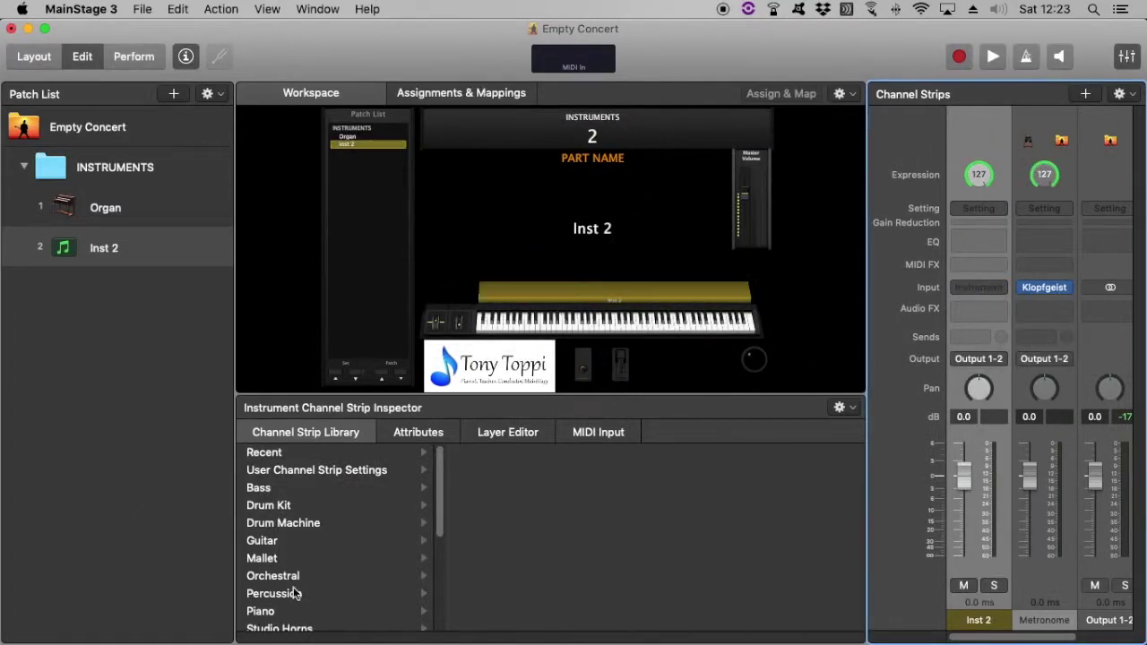
scroll(328, 578, "down", 5)
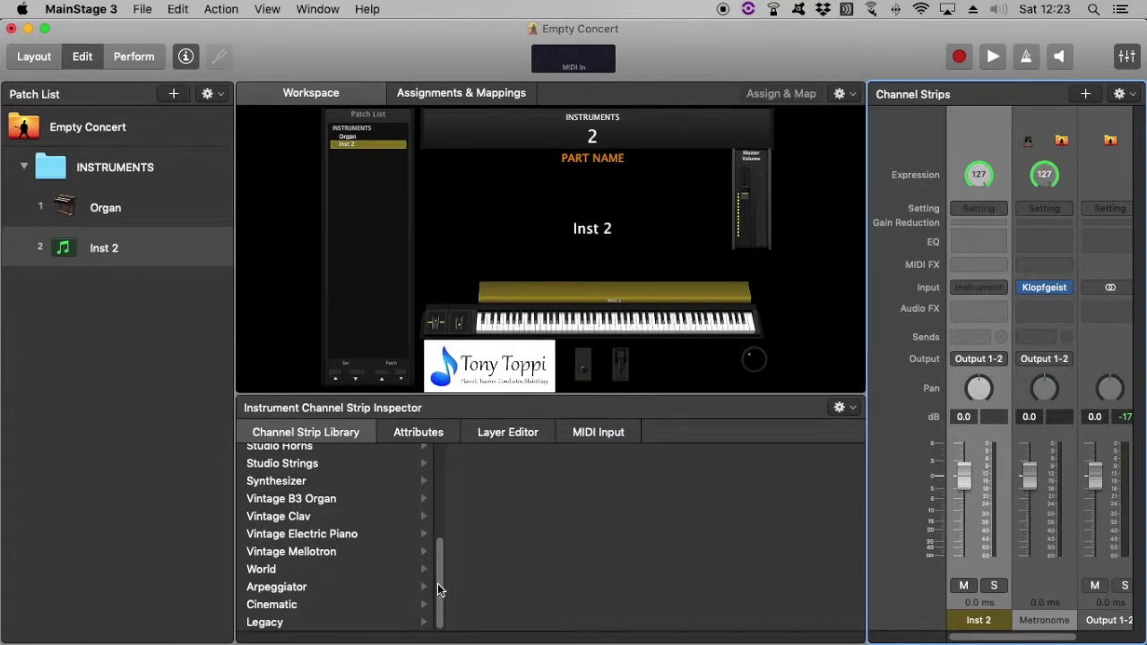
key("super+f")
type("R")
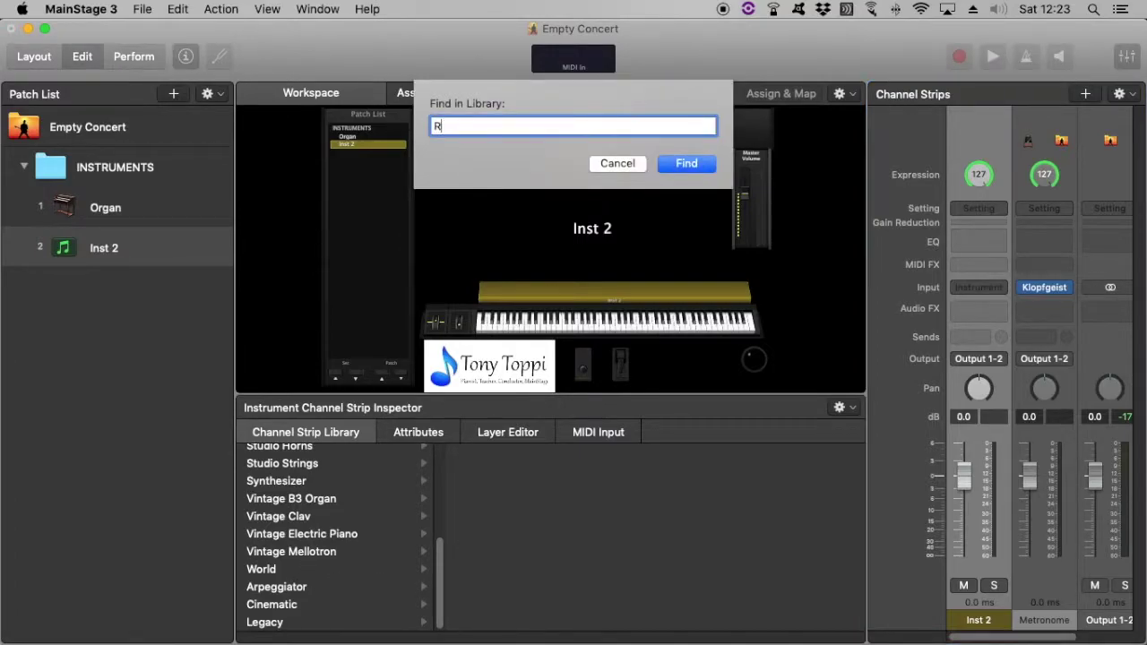
type("hodes")
key("Return")
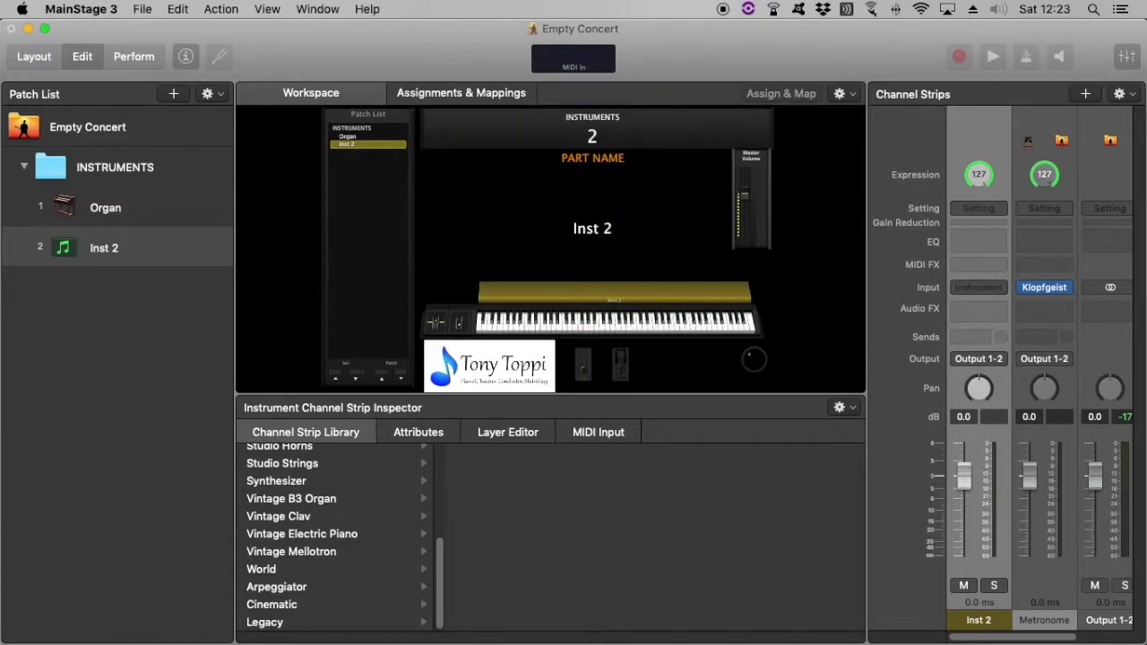
left_click(804, 622)
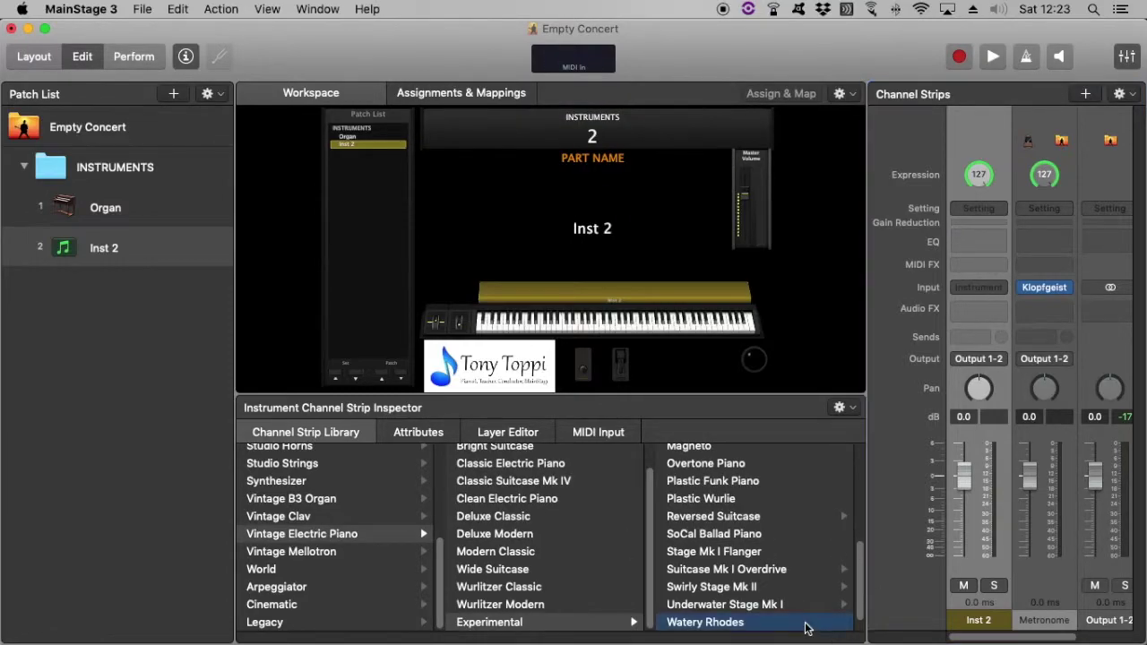
Bypass the Ringshift effect and audition the Watery Rhodes sound.
mouse_move(958, 284)
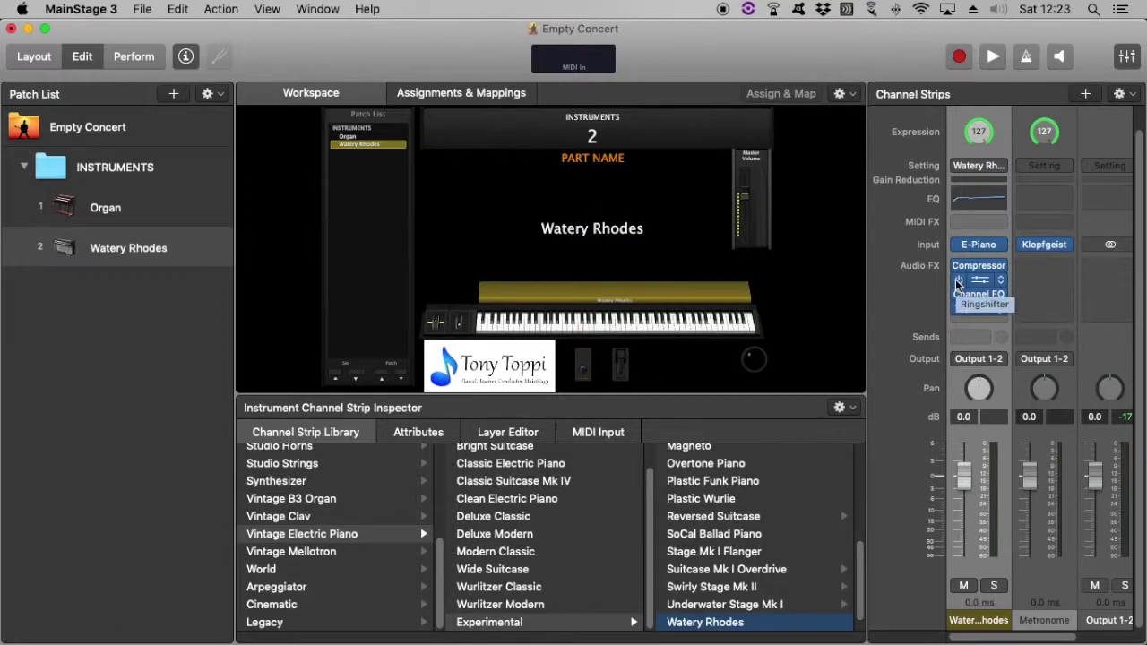
left_click(958, 282)
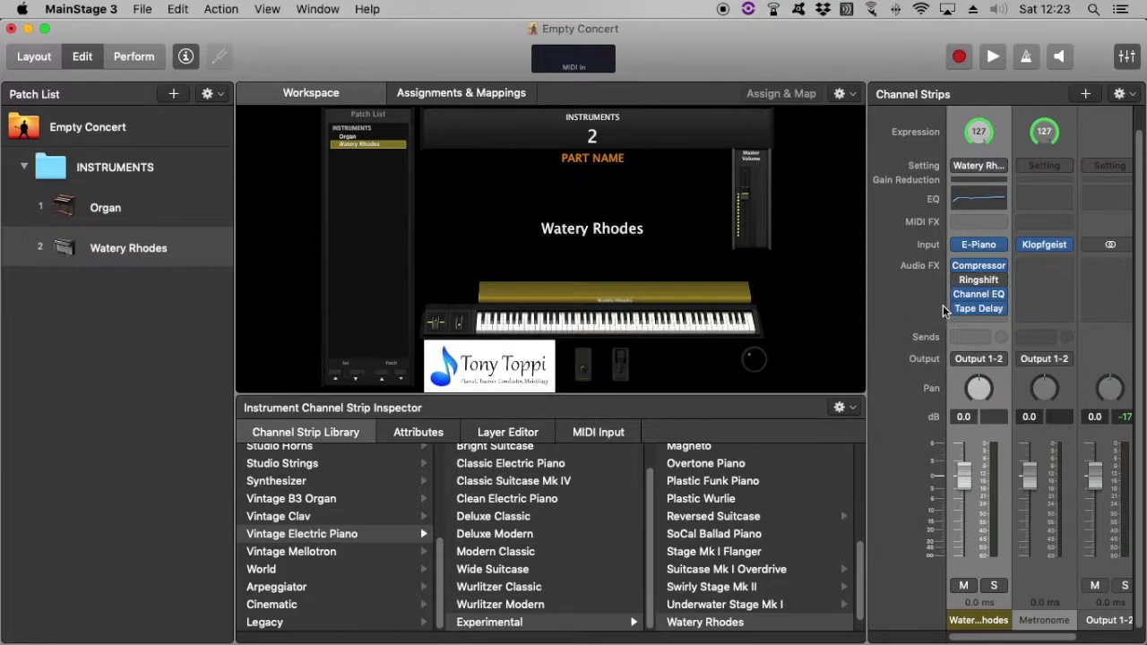
left_click(613, 326)
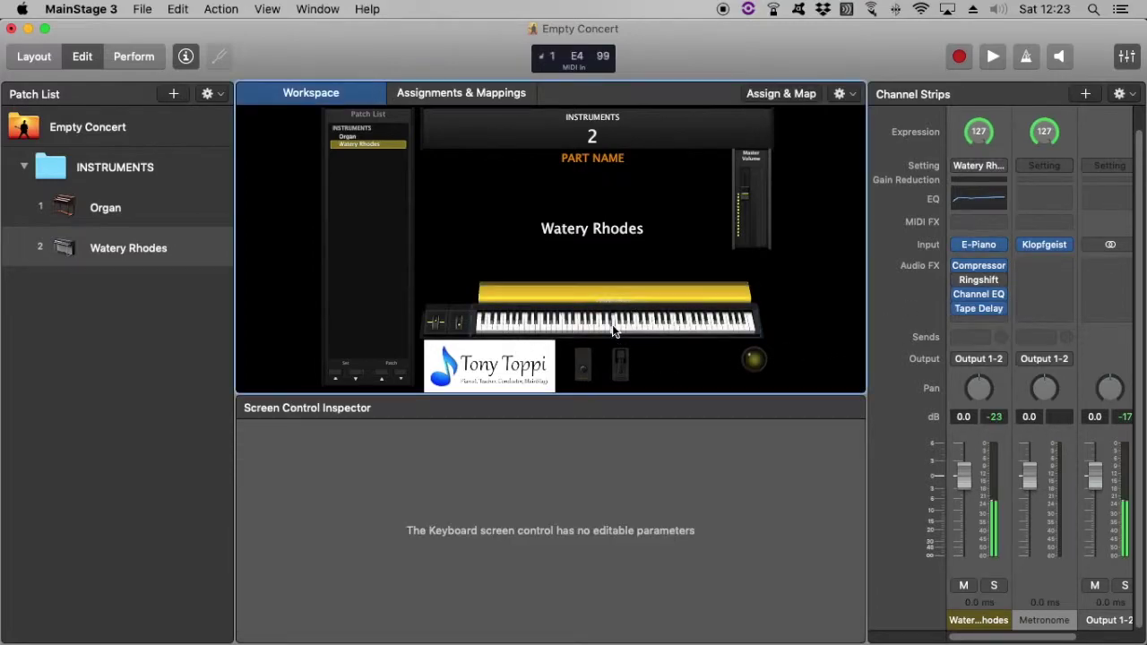
Rename the Watery Rhodes channel strip to Rhodes, then add a third empty patch.
left_click(130, 249)
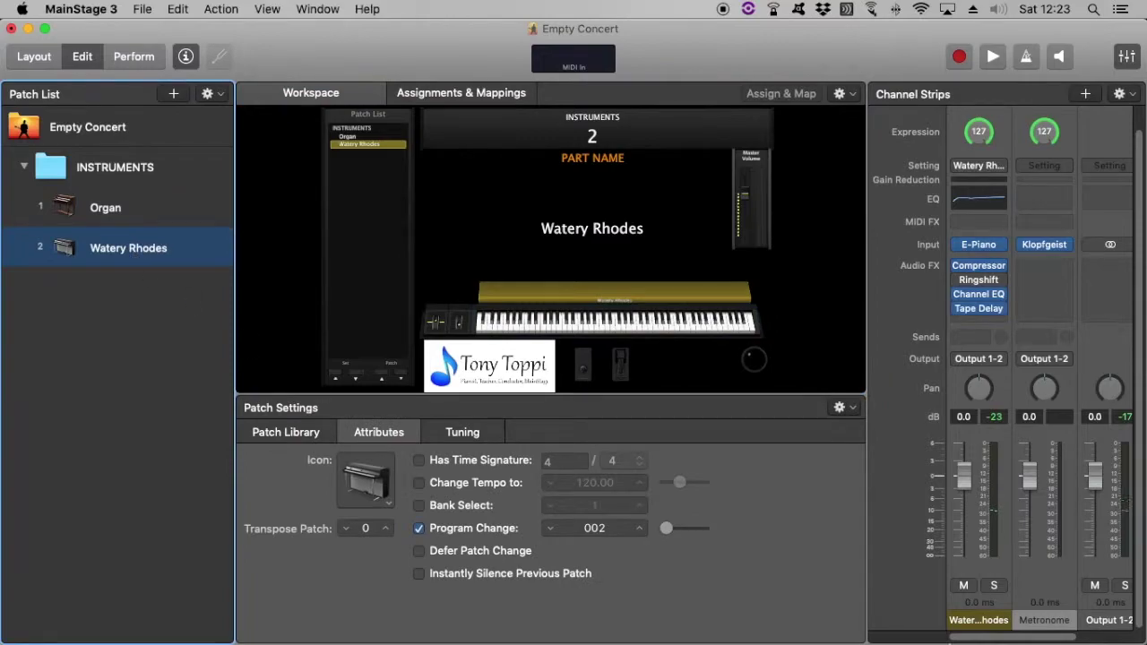
left_click(981, 628)
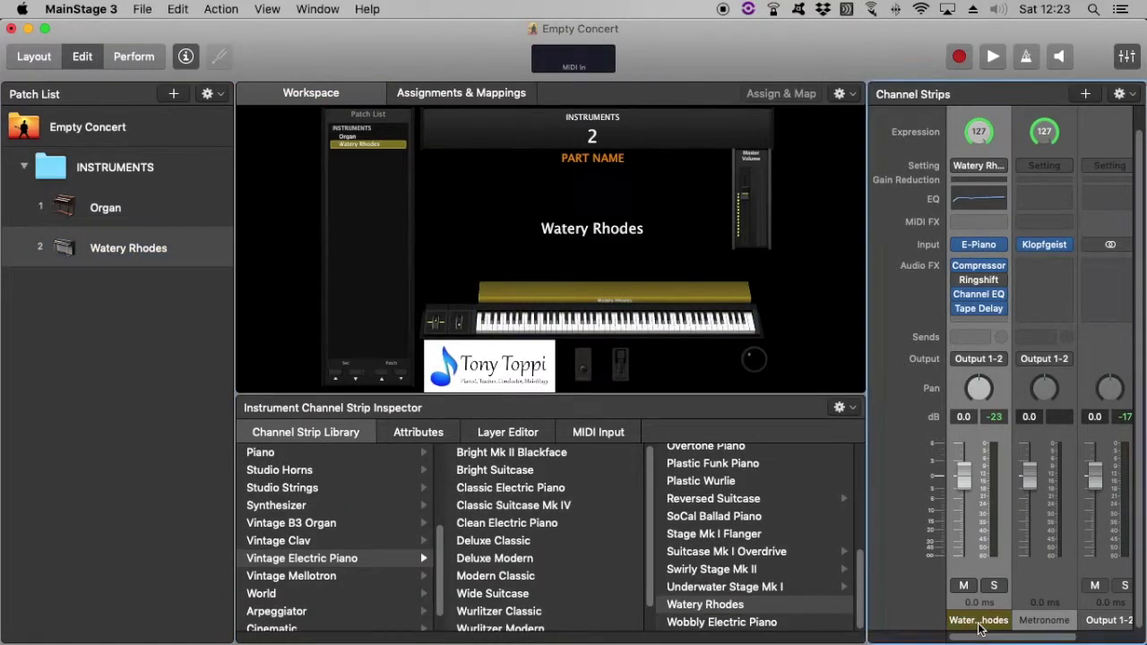
double_click(980, 622)
type("Rhodes")
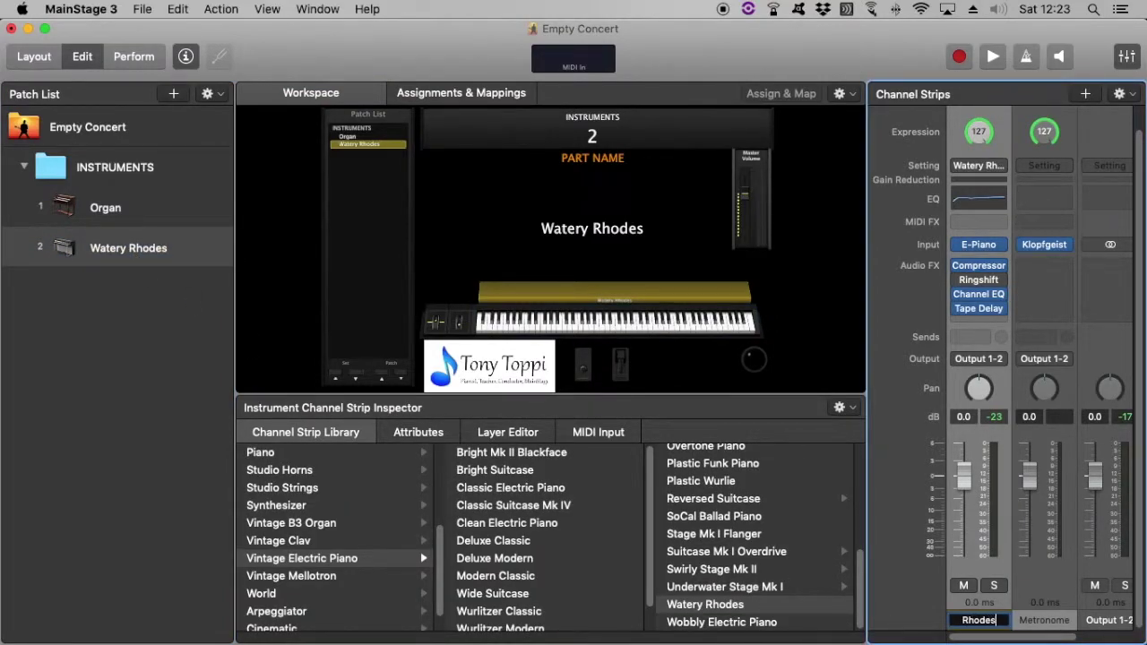
key("Return")
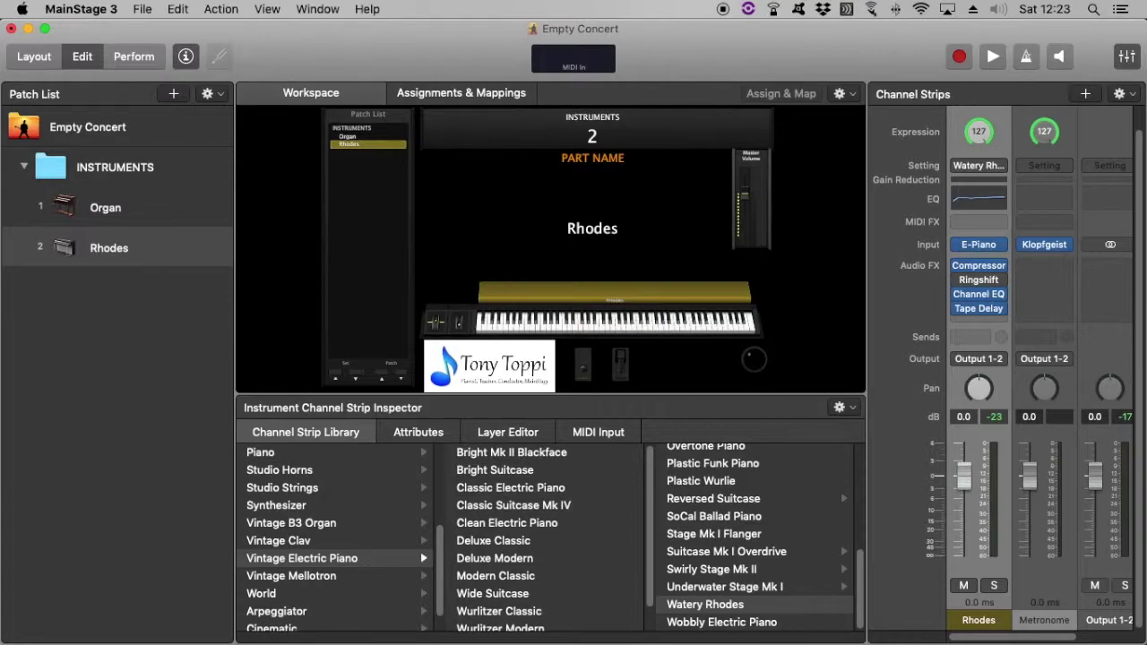
left_click(114, 294)
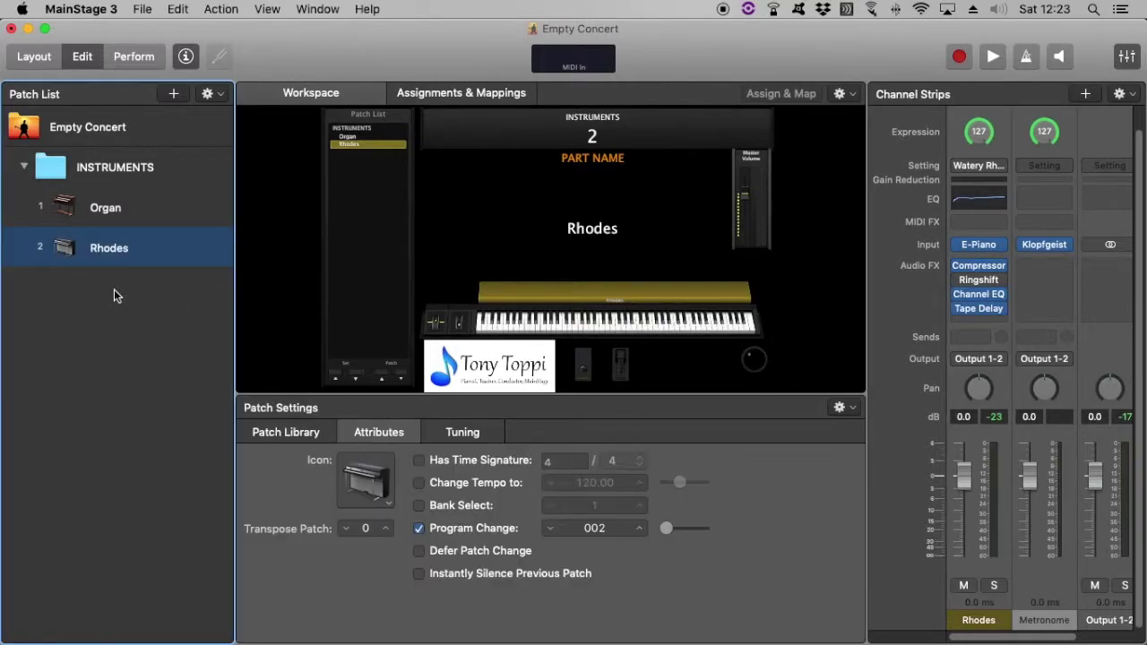
left_click(174, 94)
Add a channel strip with Legacy > Jam Pack Symphony Orchestra > Strings > Xtra String Ens Pizzicato.
left_click(1086, 94)
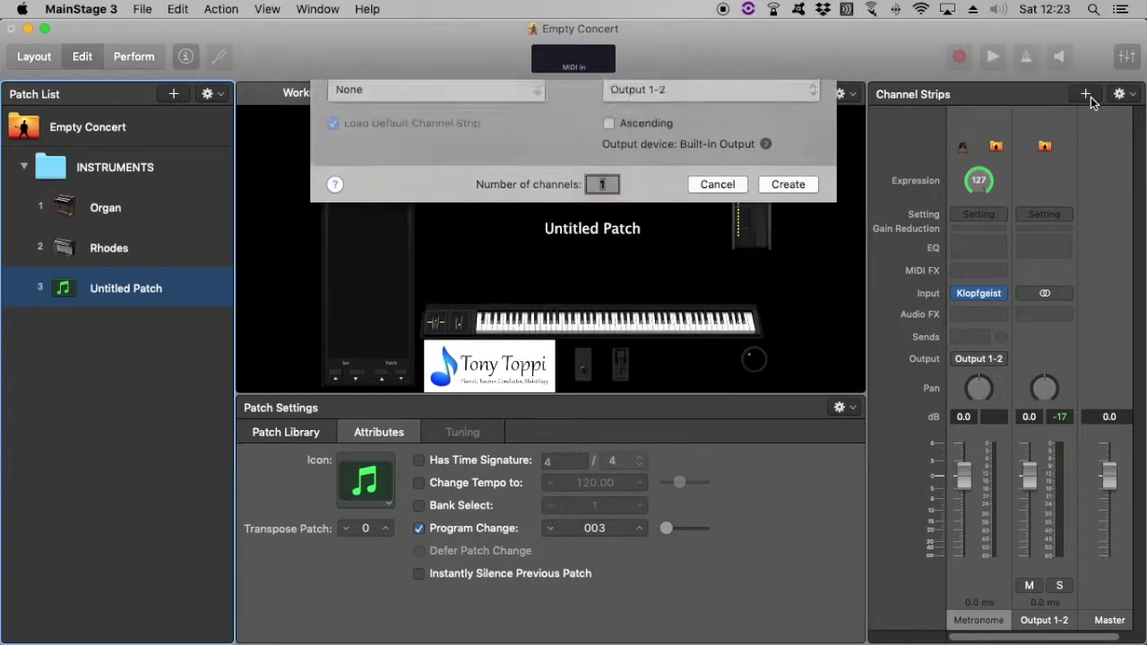
key("Return")
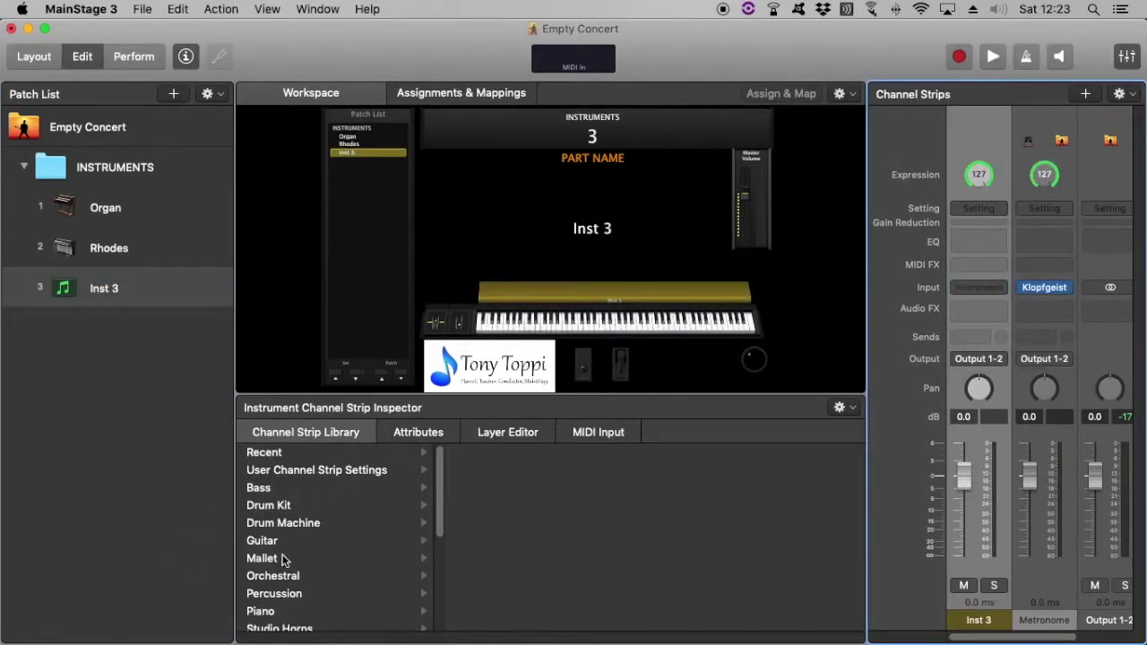
left_click_drag(438, 456, 453, 586)
left_click(392, 622)
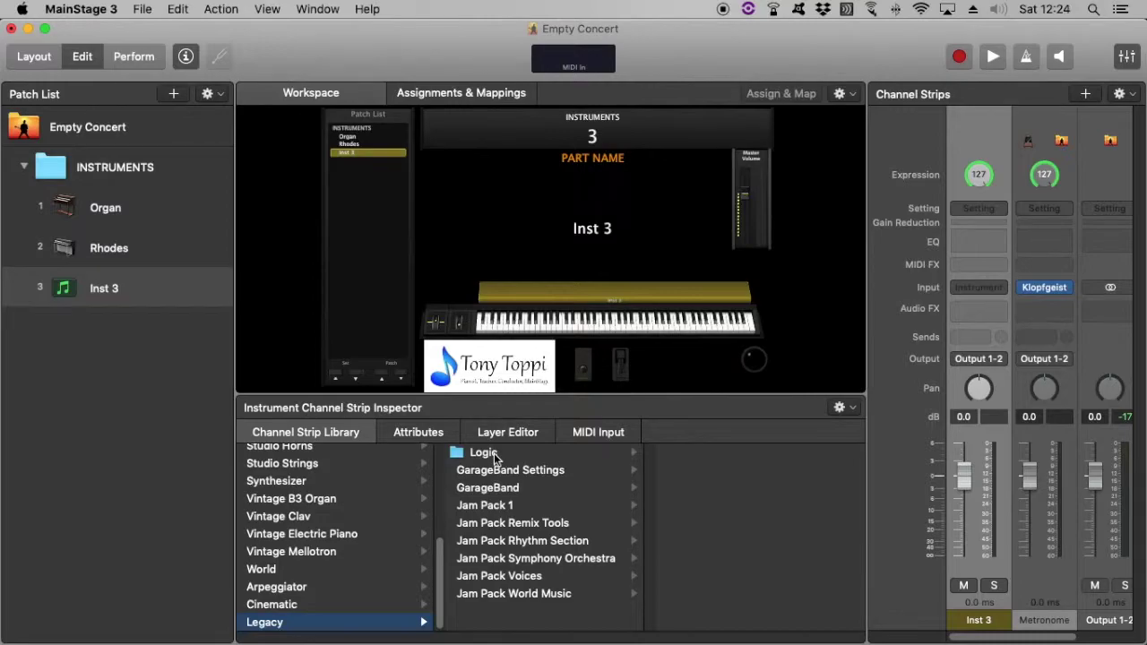
left_click(512, 559)
left_click(707, 565)
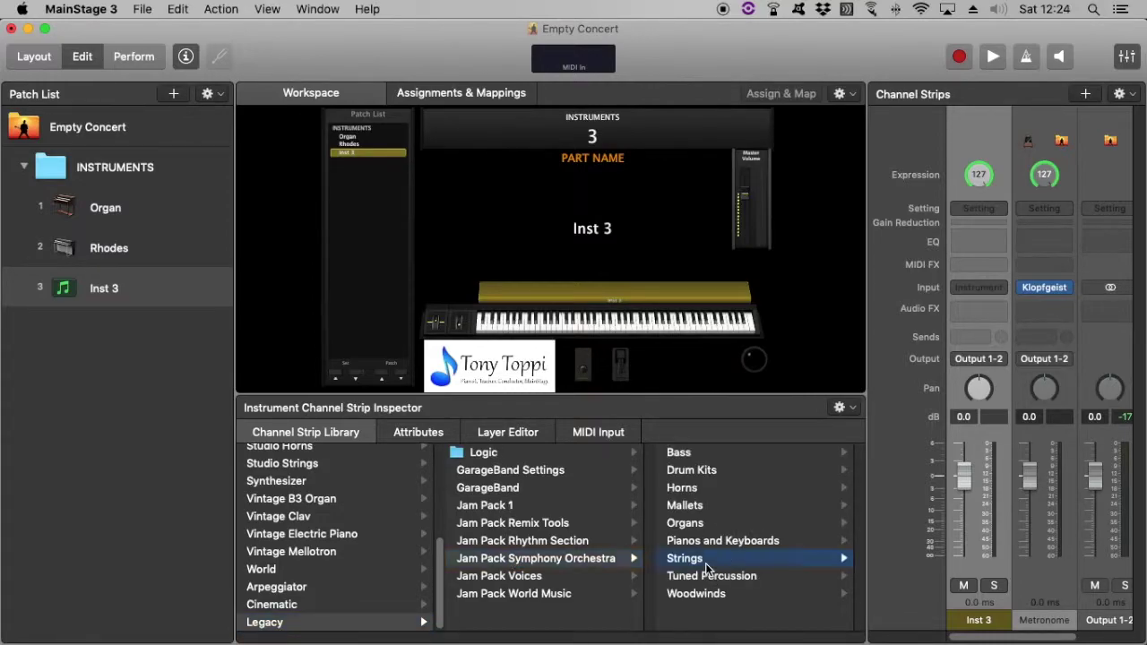
left_click_drag(862, 517, 864, 542)
left_click(786, 530)
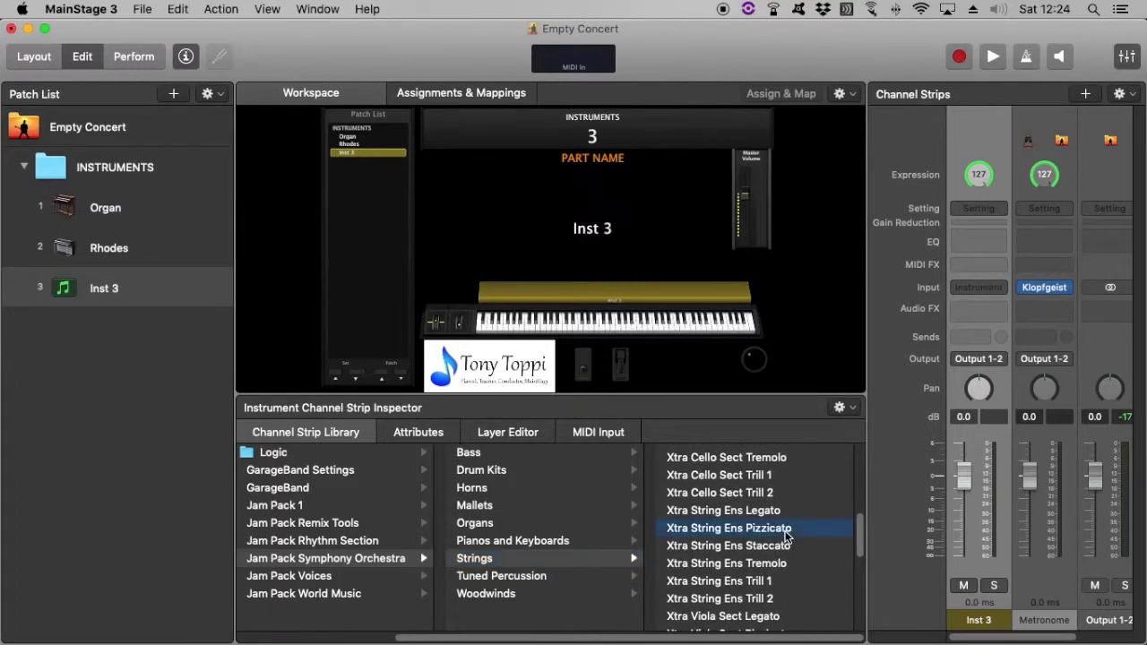
Rename the pizzicato strings channel strip to Pizz Strings.
double_click(983, 621)
type("Pizz Strings")
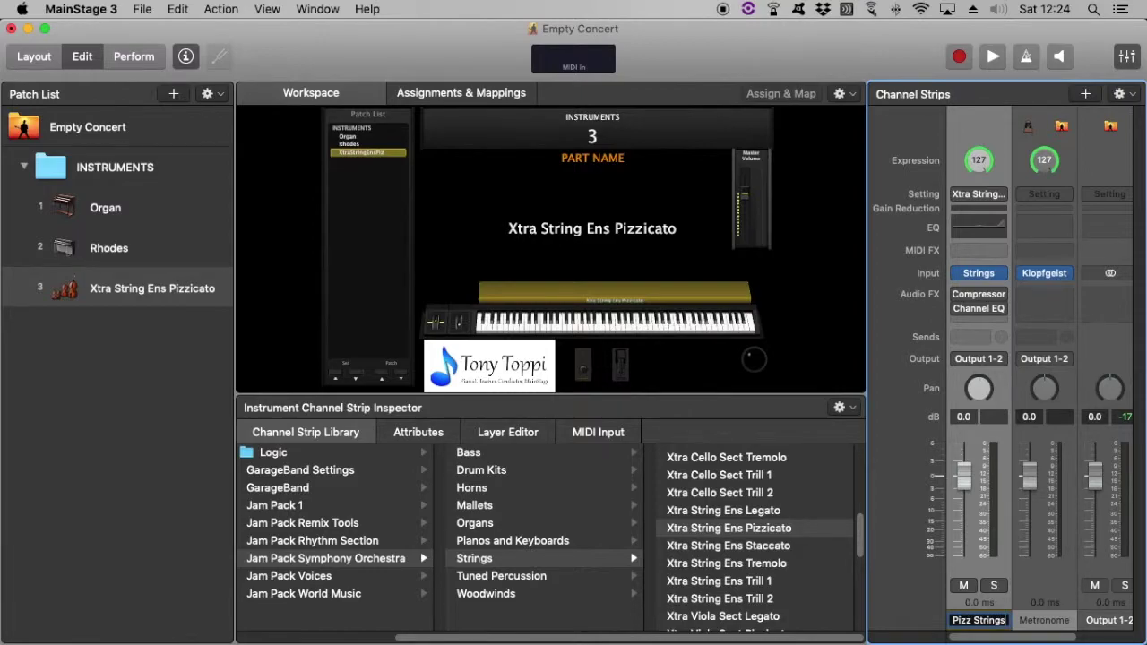
key("Return")
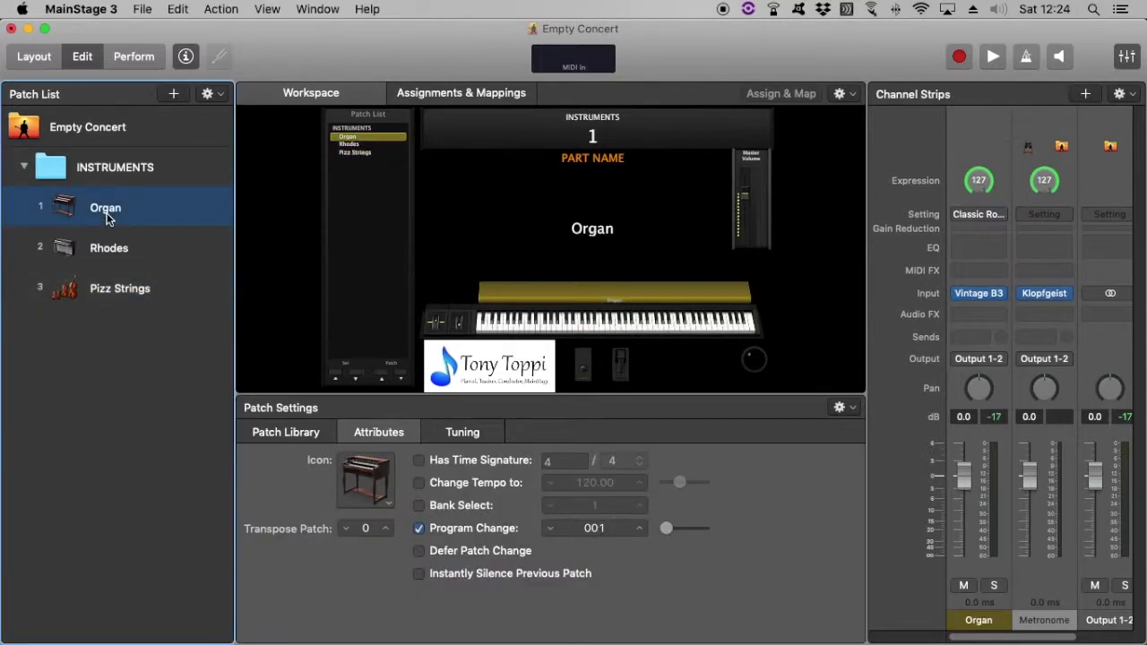
Select the Organ patch, then the Empty Concert row to display Concert Settings.
left_click(106, 214)
left_click(92, 136)
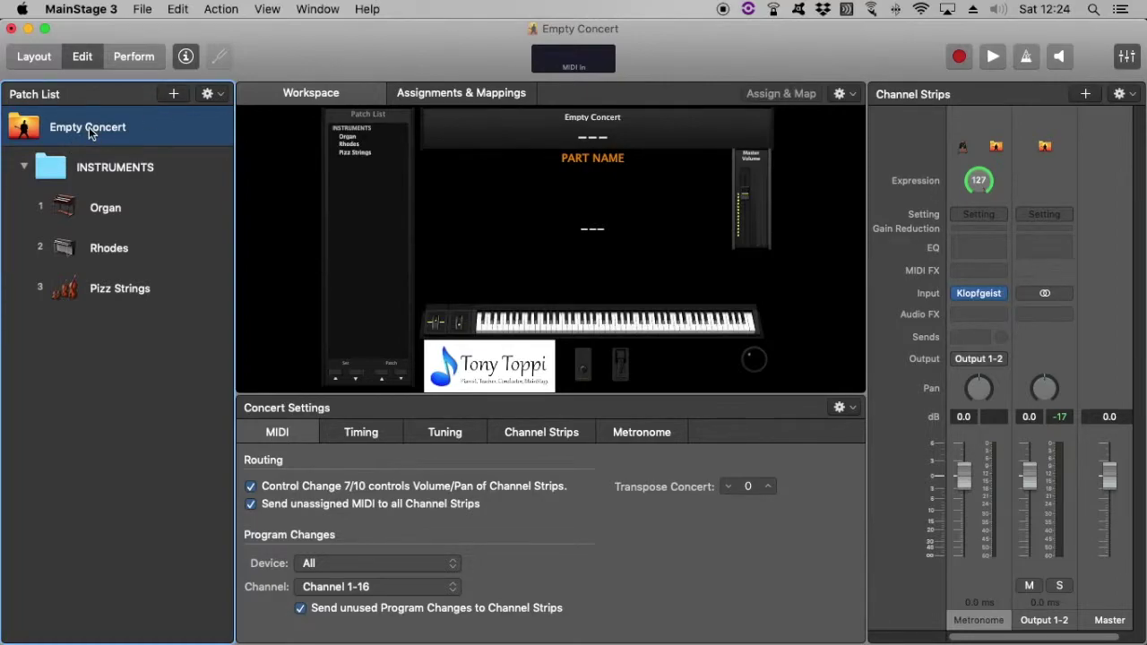
Save the concert to the Desktop as 'Fun Musical' via Save As.
left_click(136, 9)
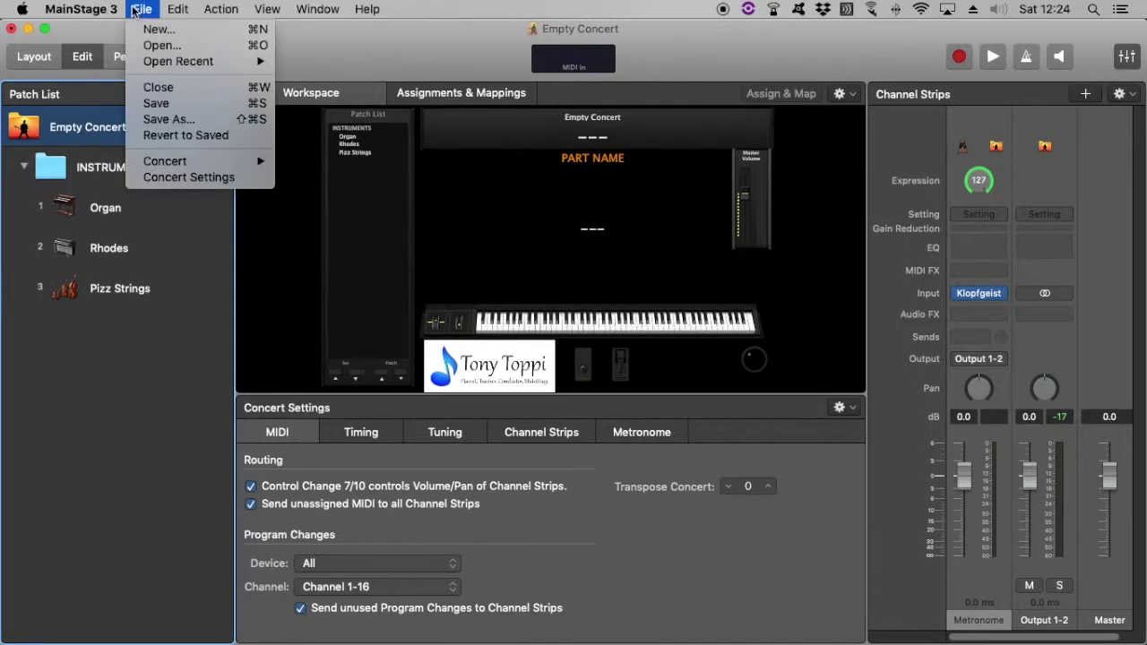
left_click(158, 117)
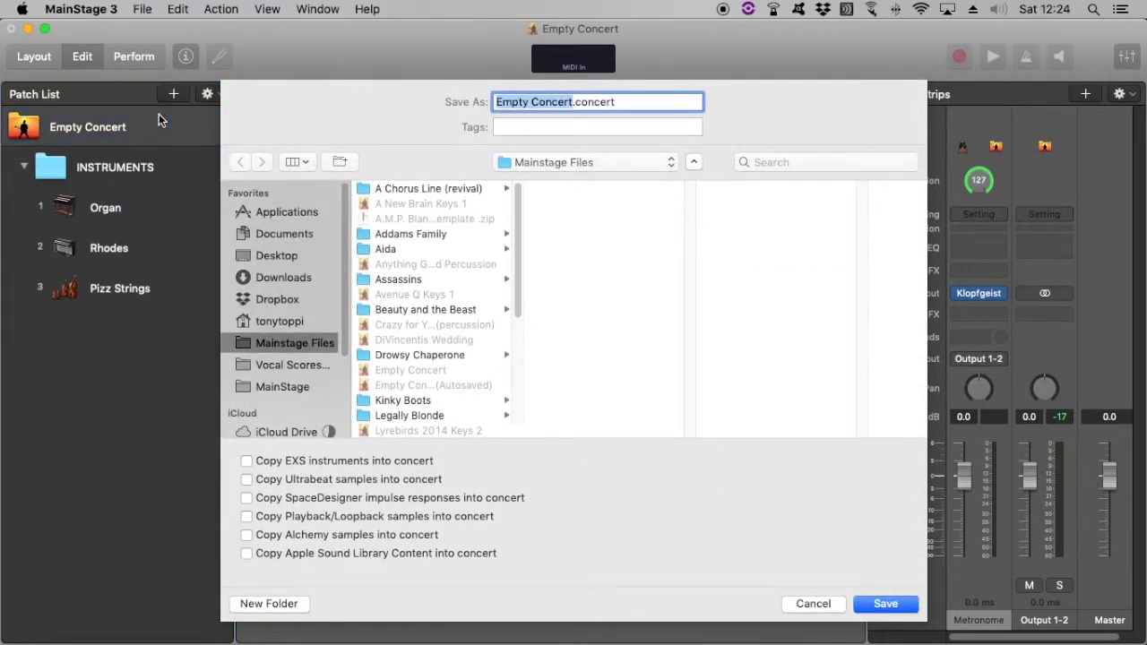
type("Fun Musical")
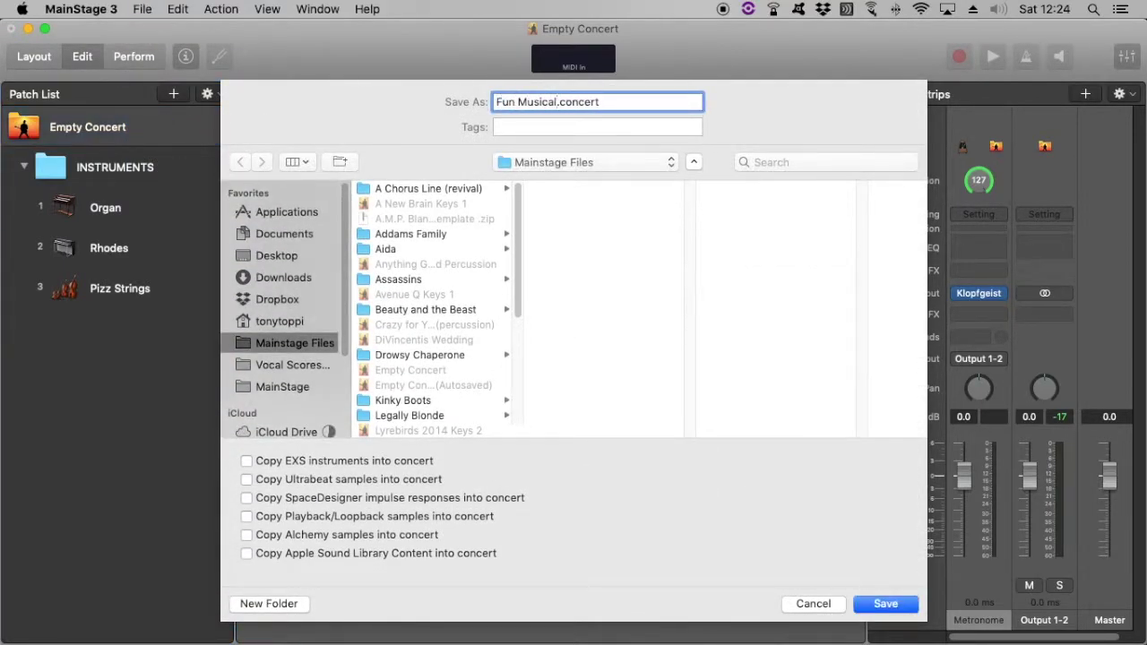
left_click(278, 255)
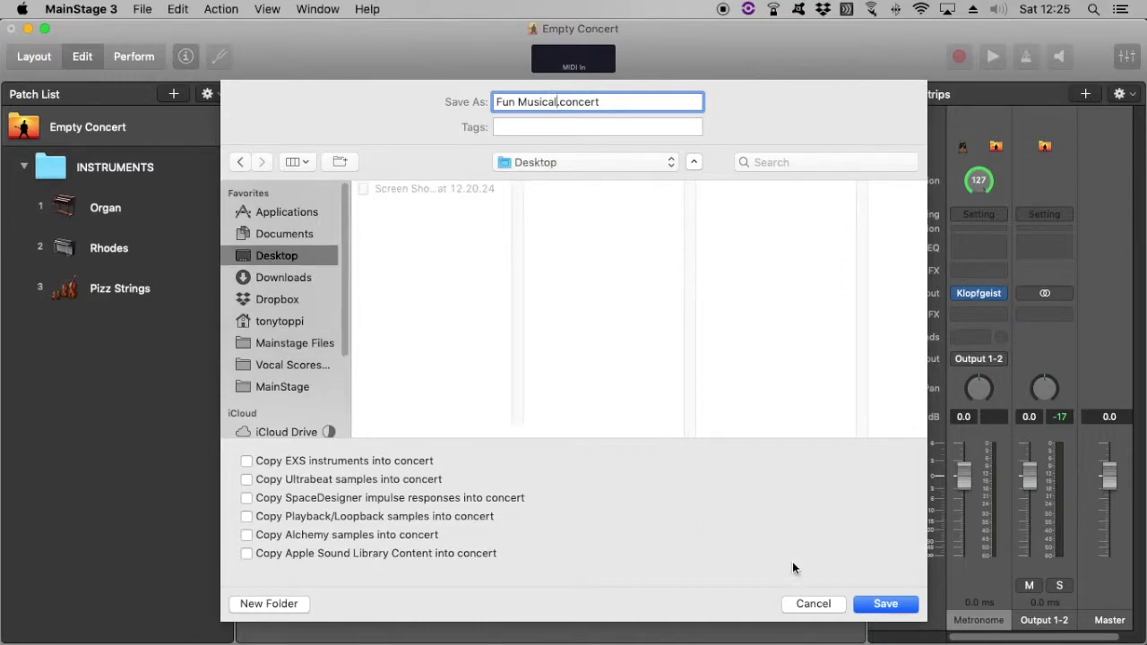
key("Return")
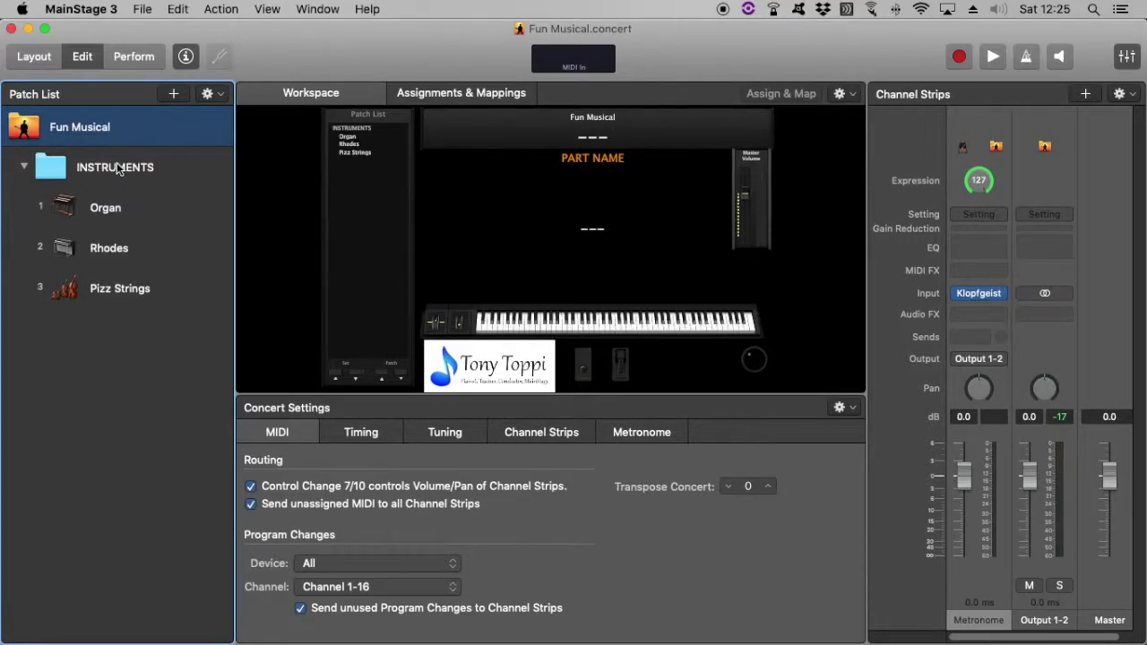
Create a new set, move it above INSTRUMENTS, and name it '1. Overture'.
left_click(213, 94)
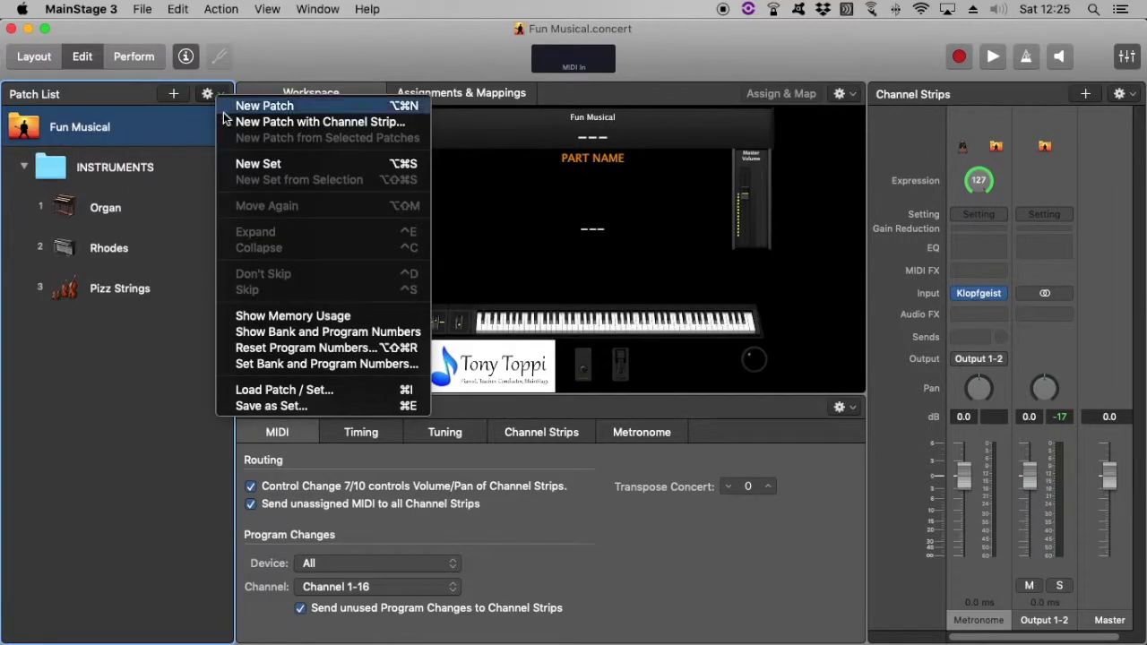
left_click(251, 165)
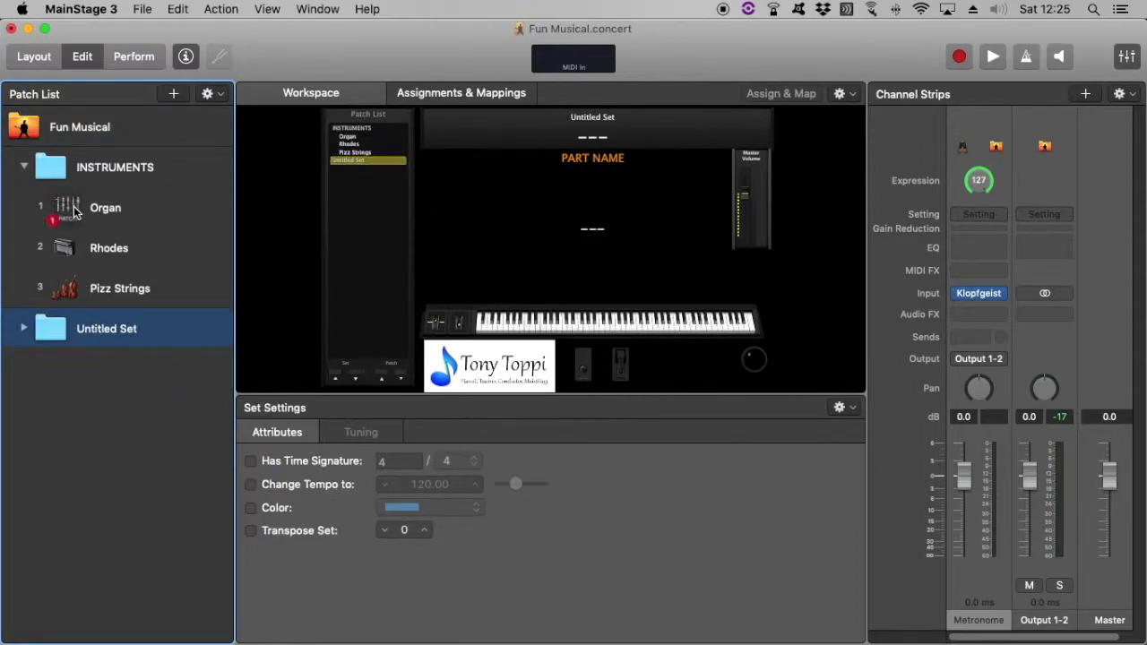
left_click_drag(74, 210, 73, 157)
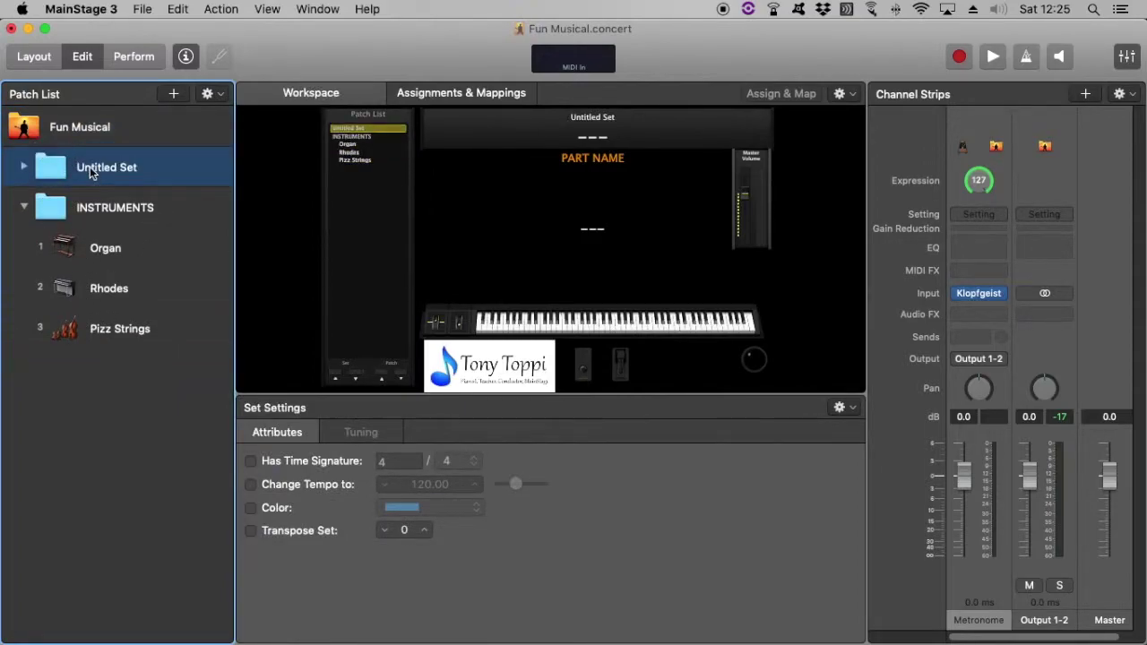
double_click(90, 168)
type("1. Overture")
key("Return")
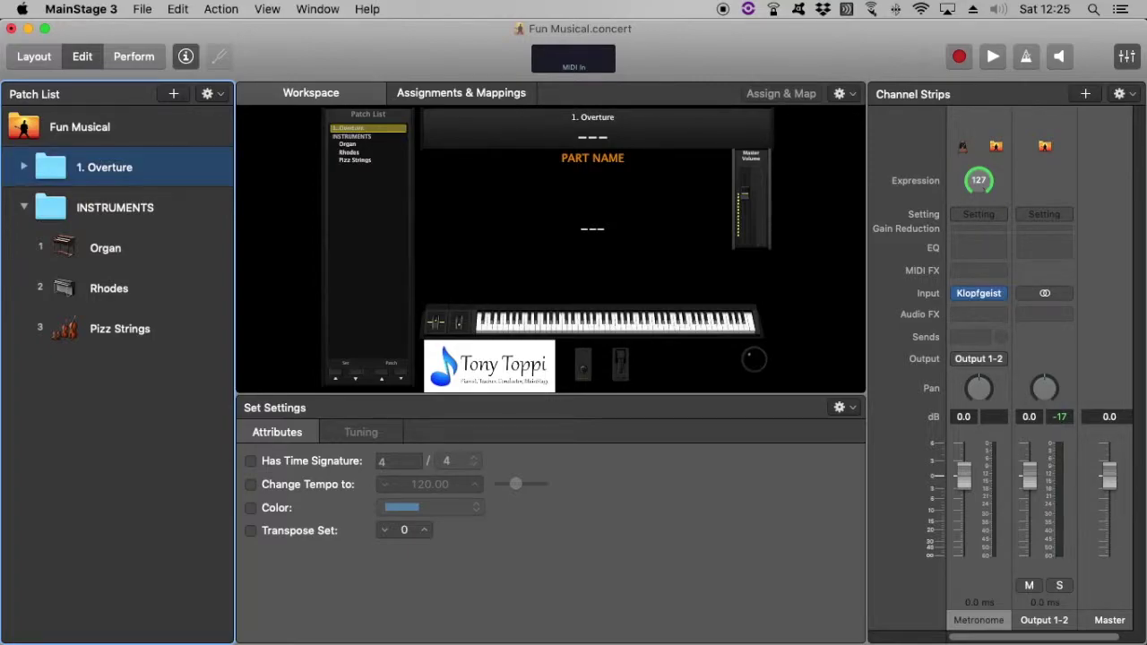
Copy the Organ patch and paste it as an alias into the 1. Overture set.
left_click(128, 250)
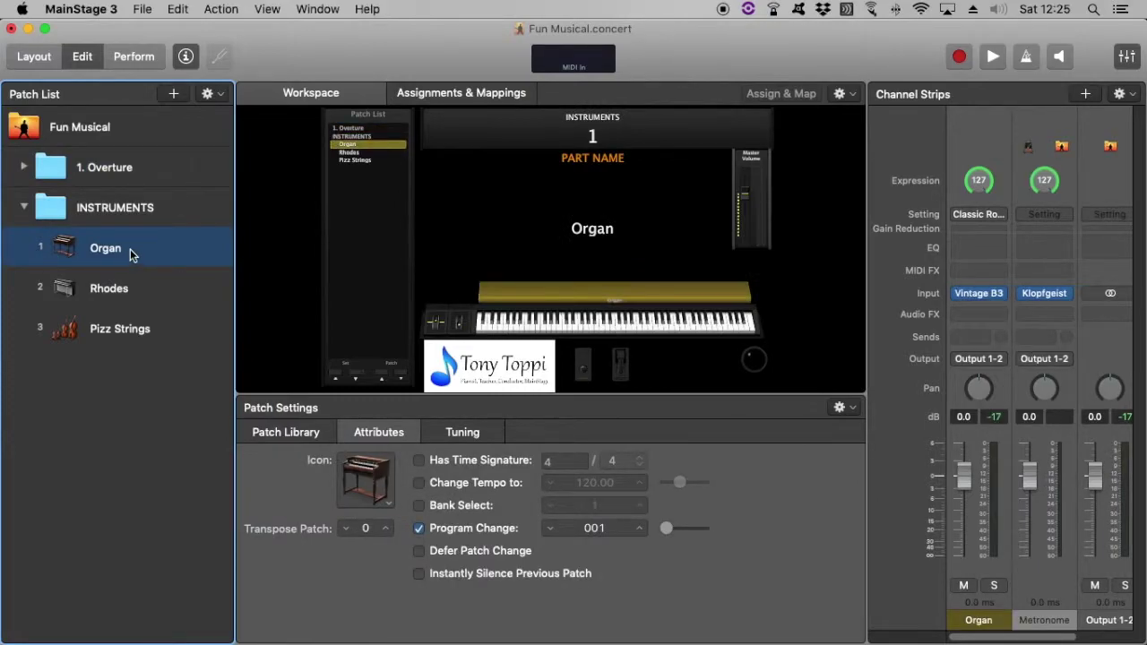
left_click(176, 8)
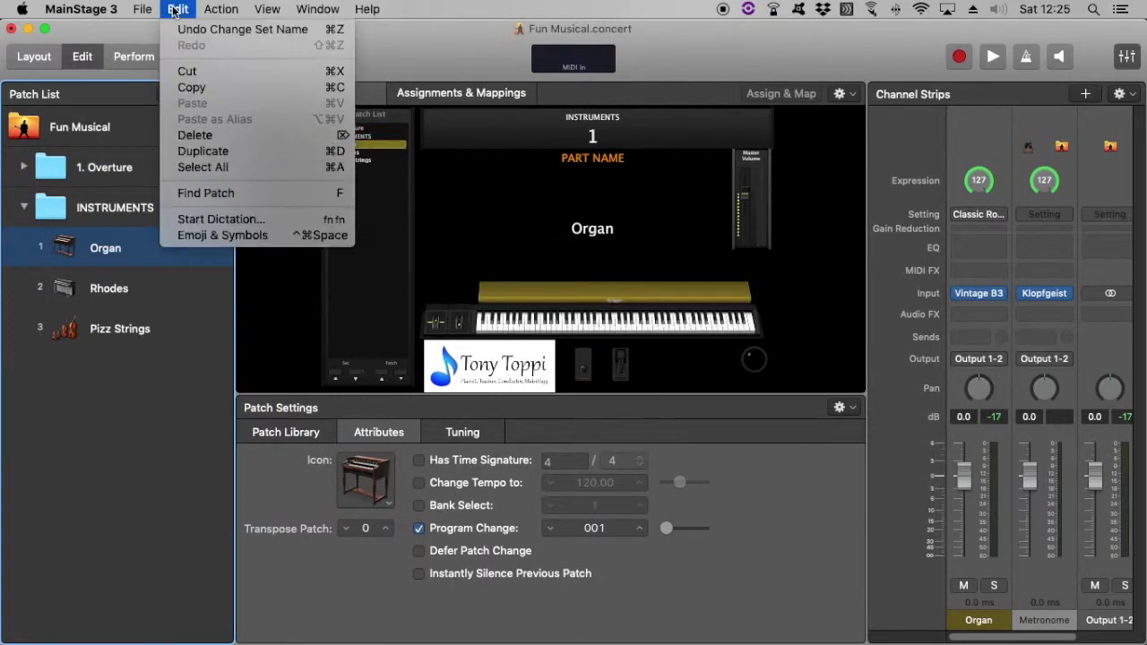
left_click(191, 87)
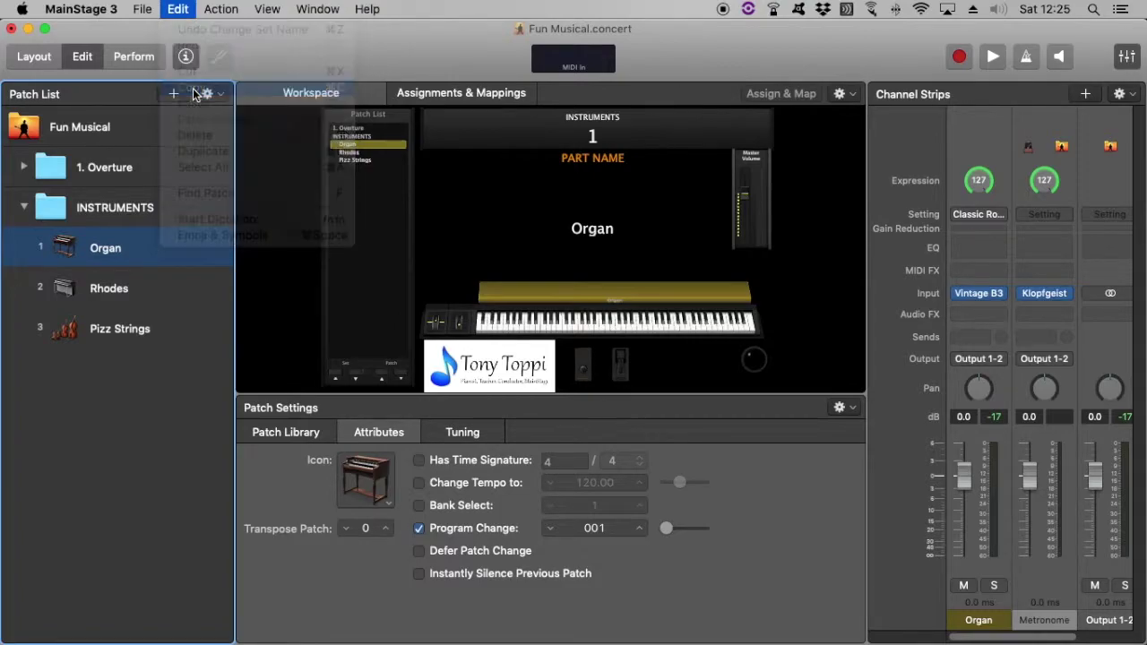
left_click(98, 174)
left_click(175, 10)
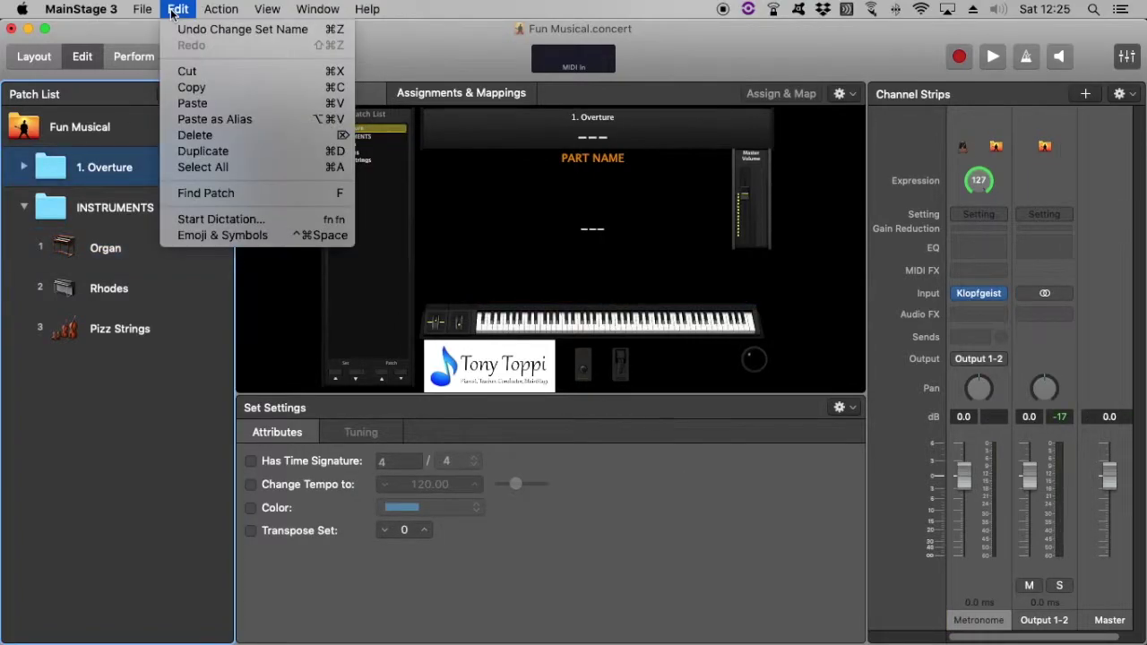
left_click(233, 120)
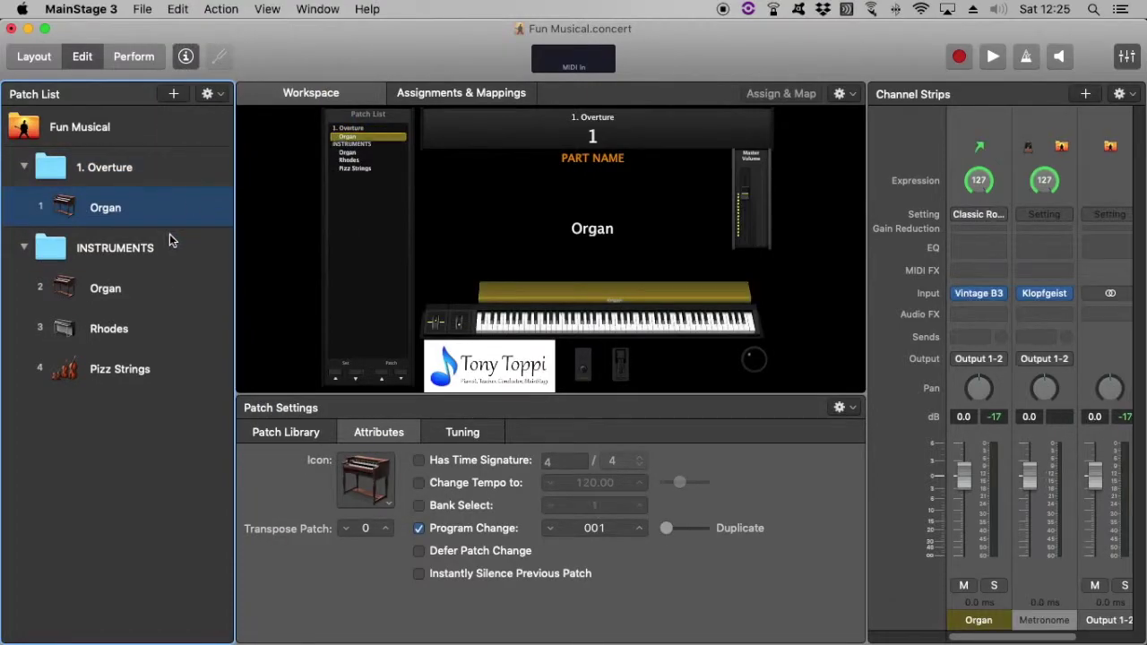
Rename the Organ alias to '1 - b3. Organ'.
double_click(114, 214)
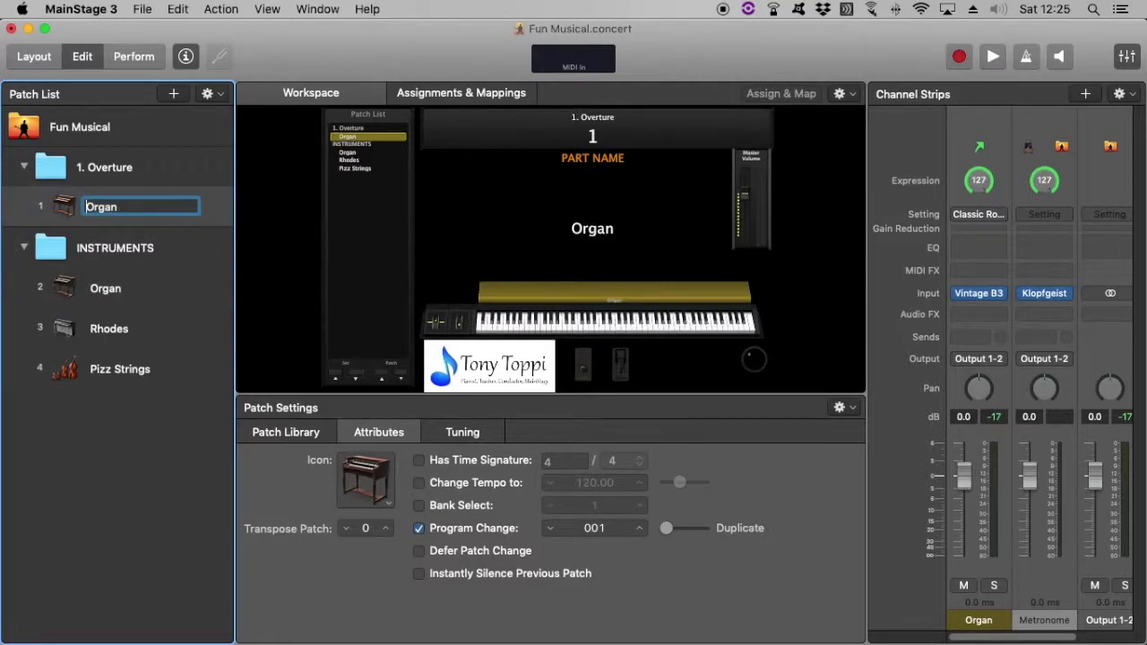
type("1 -")
type("b3.")
key("Return")
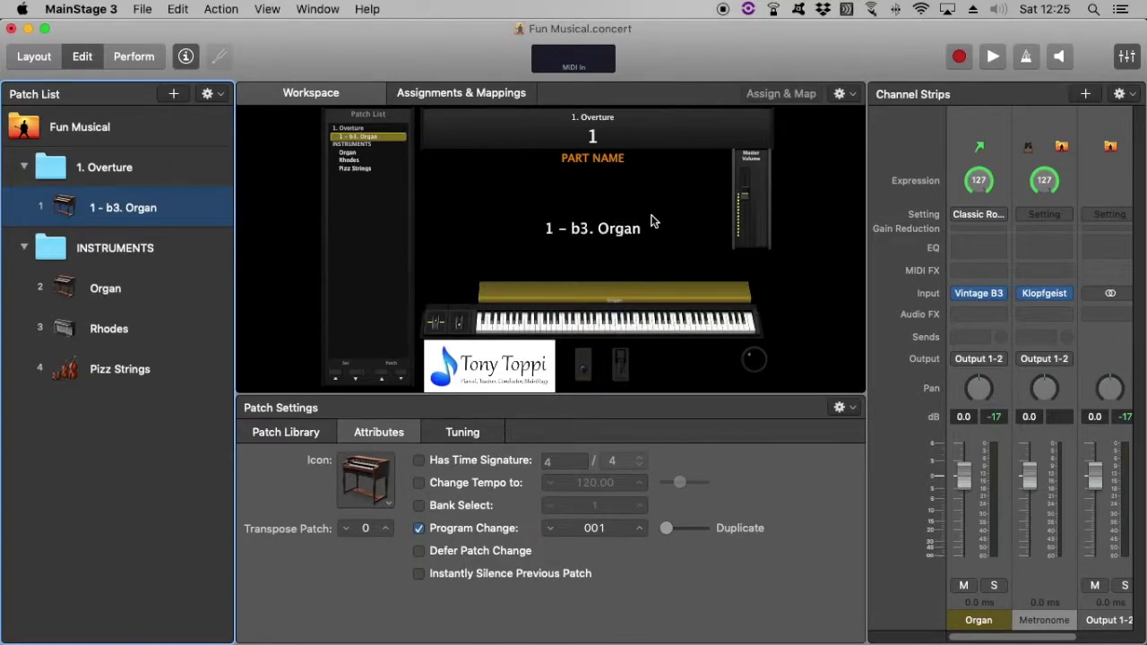
Copy the Rhodes patch, paste it as an alias after 1 - b3. Organ, and rename it '1 - b49. Rhodes'.
left_click(157, 329)
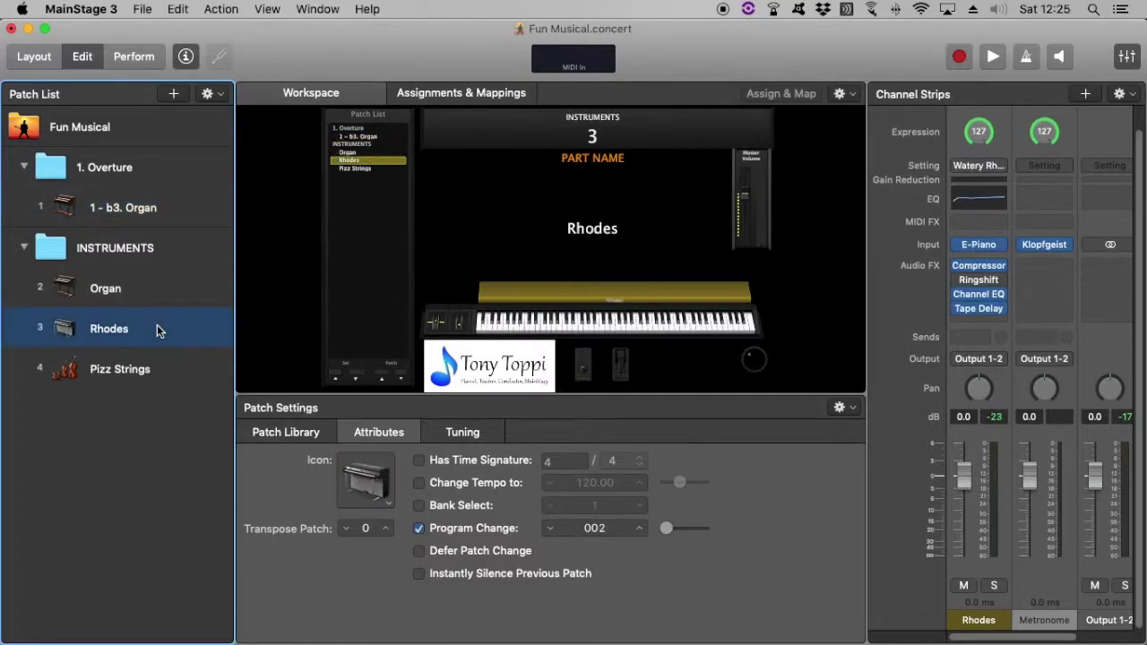
left_click(177, 9)
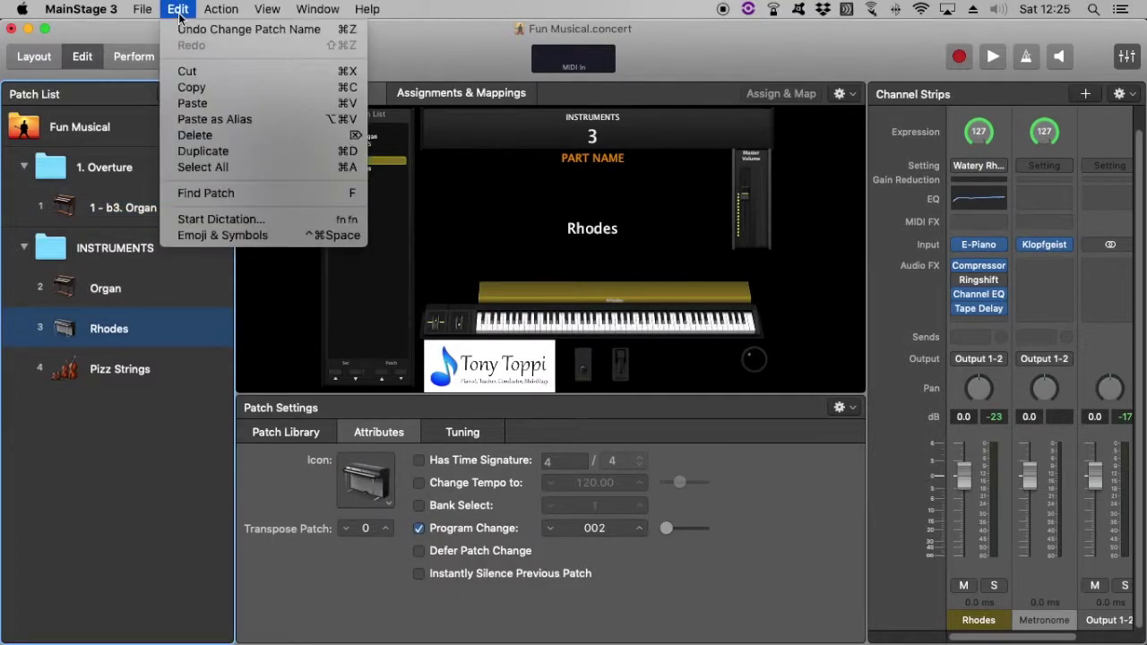
left_click(194, 88)
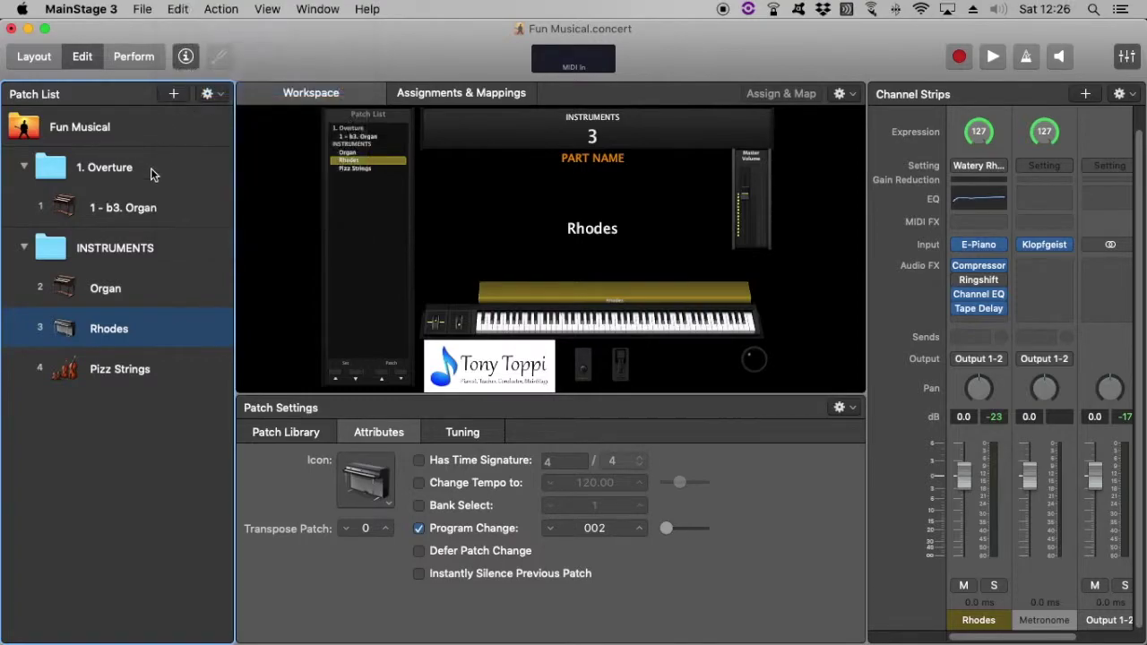
left_click(121, 214)
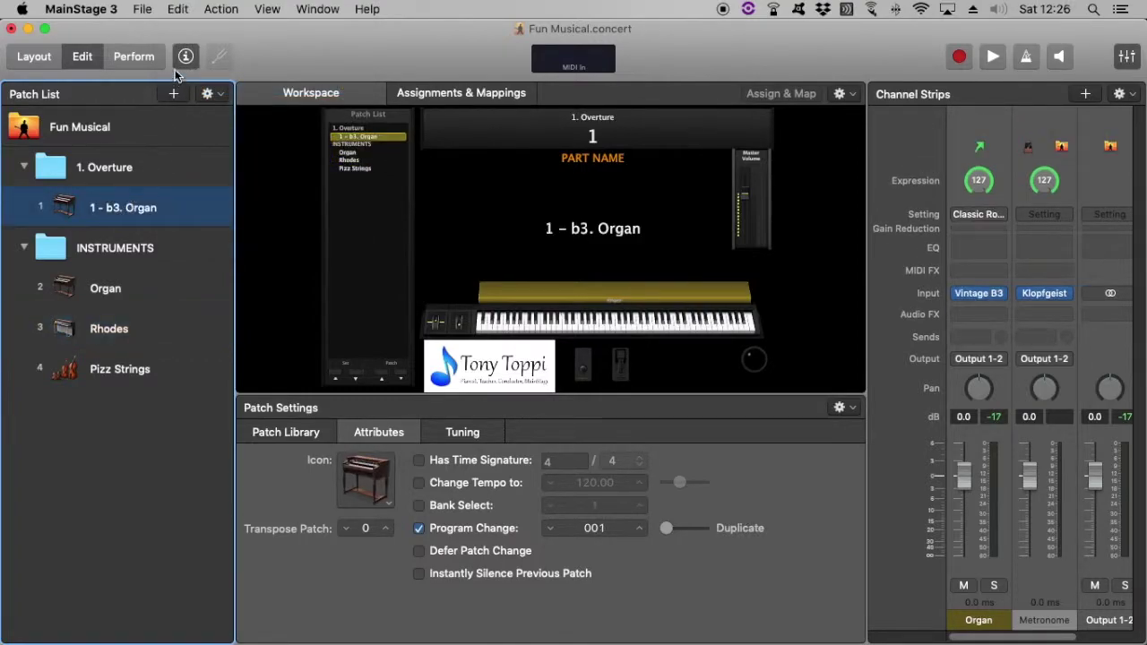
left_click(177, 9)
left_click(206, 116)
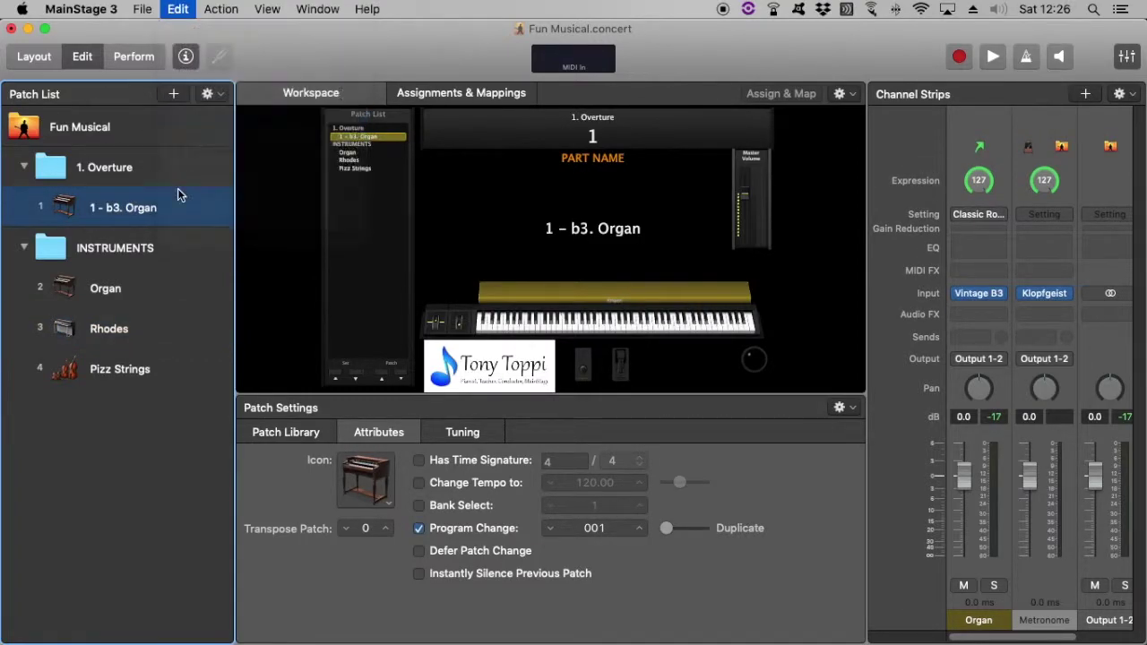
double_click(145, 247)
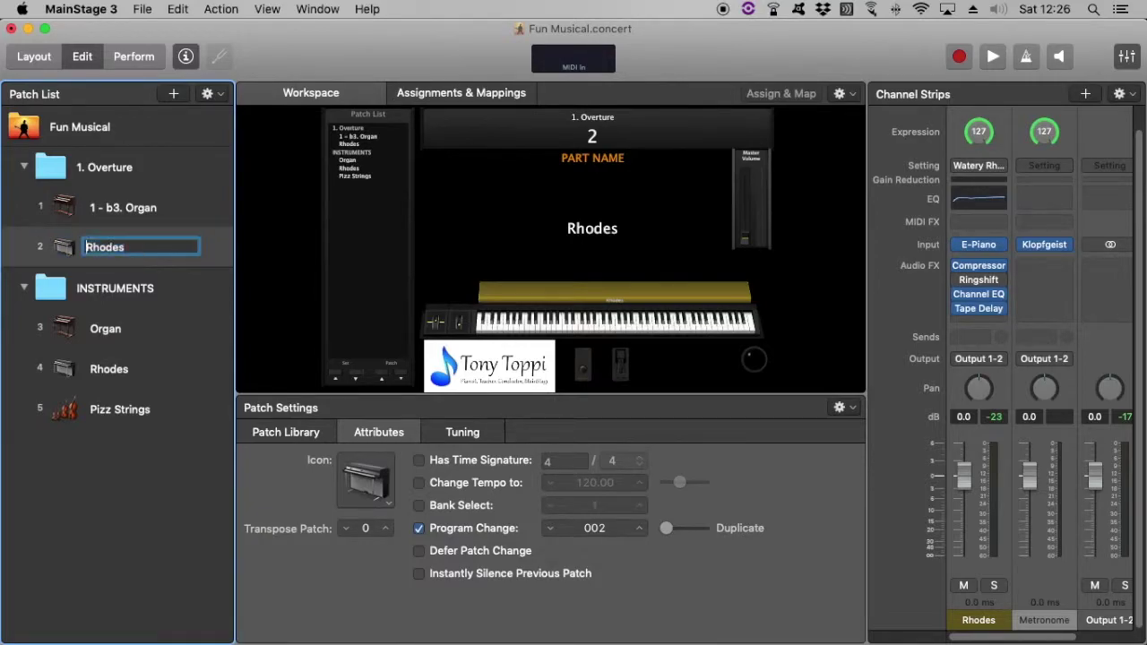
type("1 - ")
type("b")
type("49.")
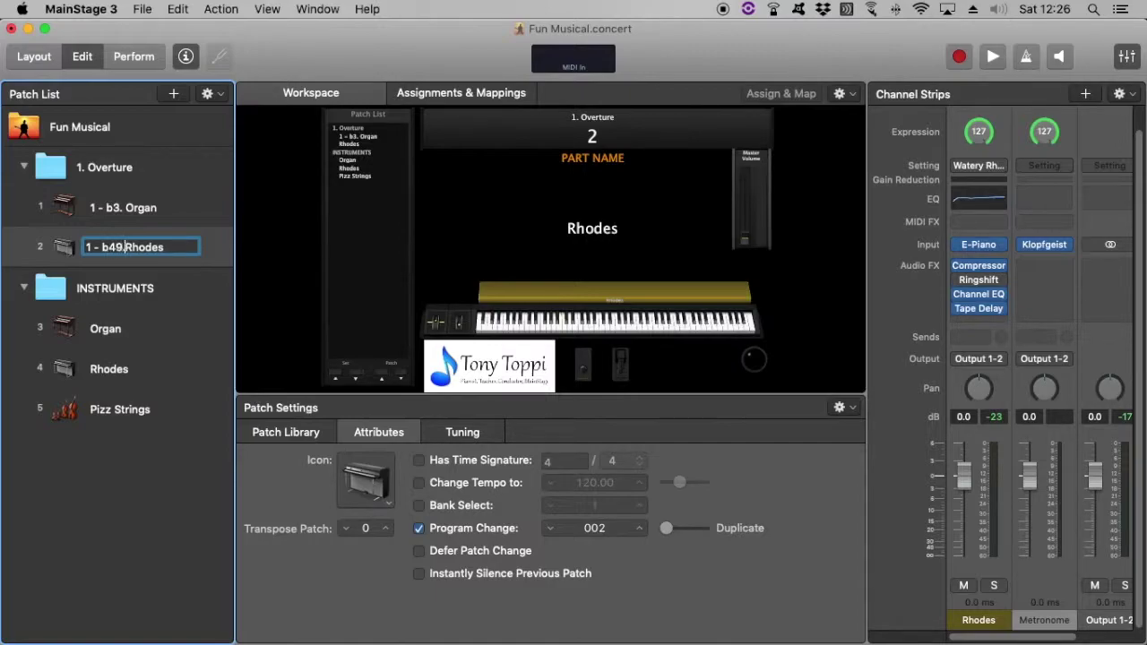
key("Return")
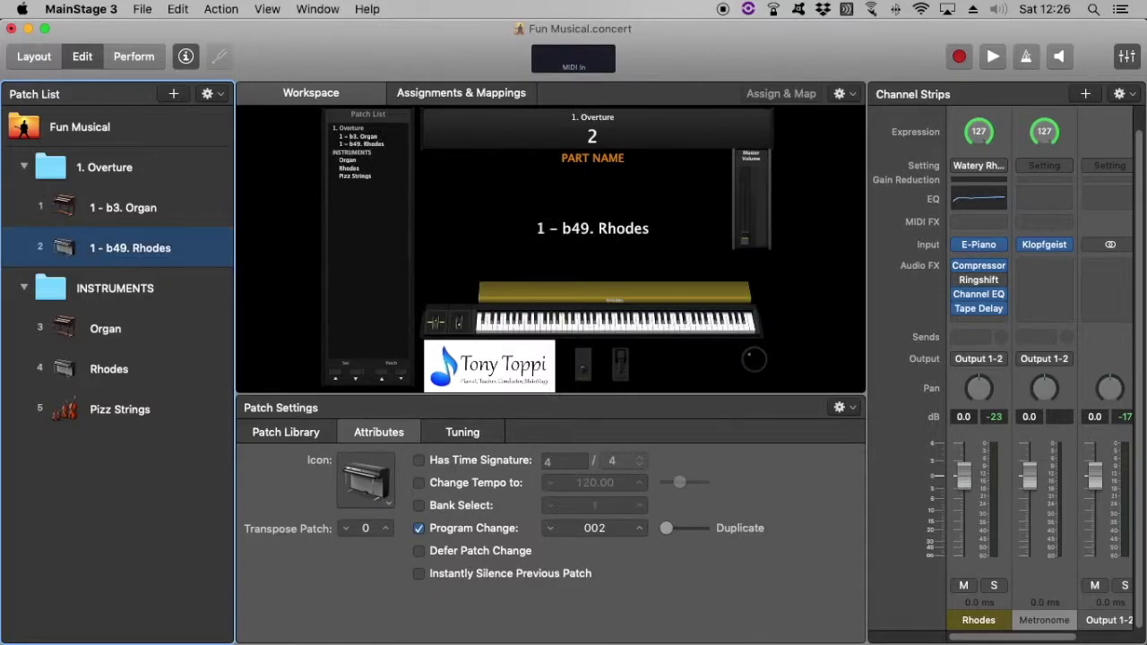
Copy the Organ patch and paste it as an alias after 1 - b49. Rhodes.
left_click(140, 331)
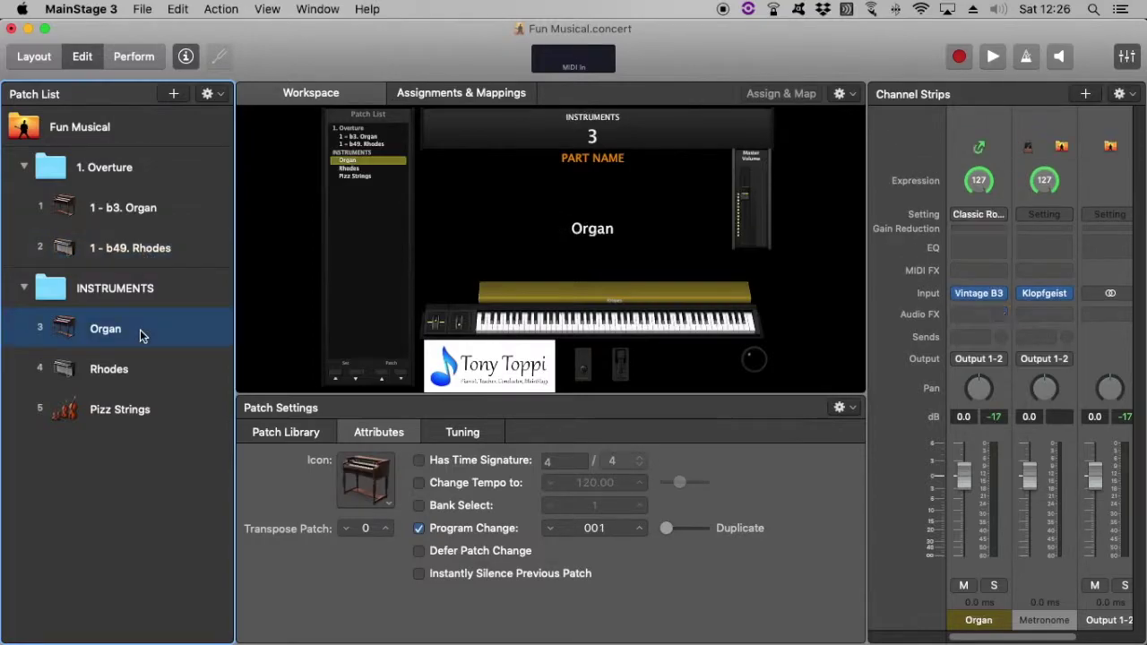
left_click(177, 11)
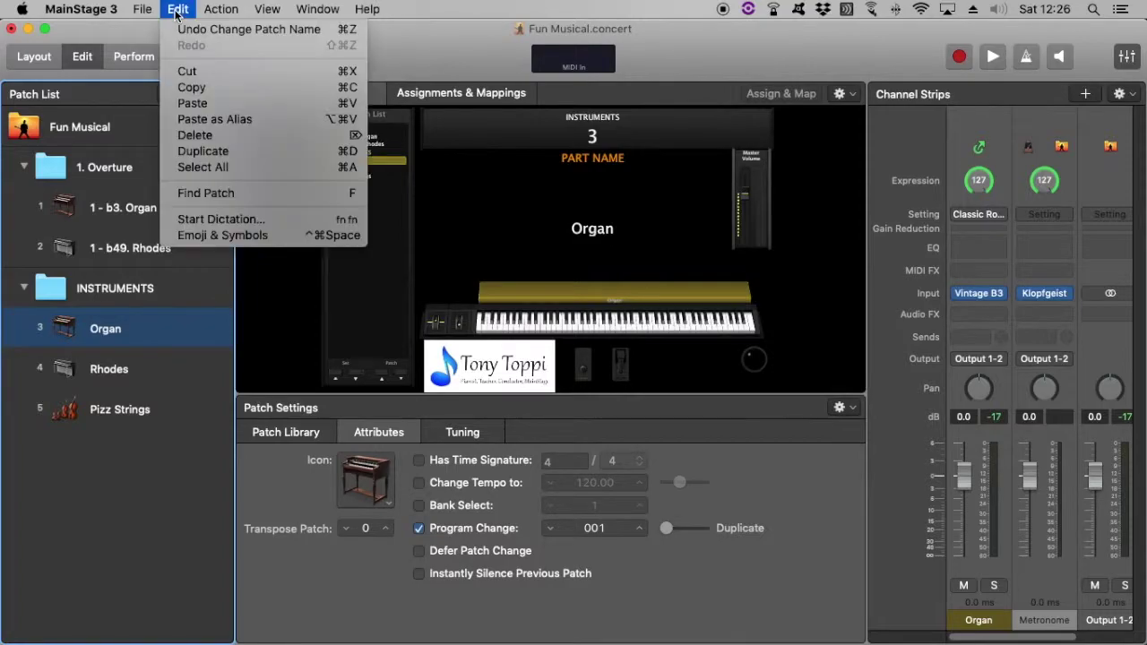
left_click(215, 87)
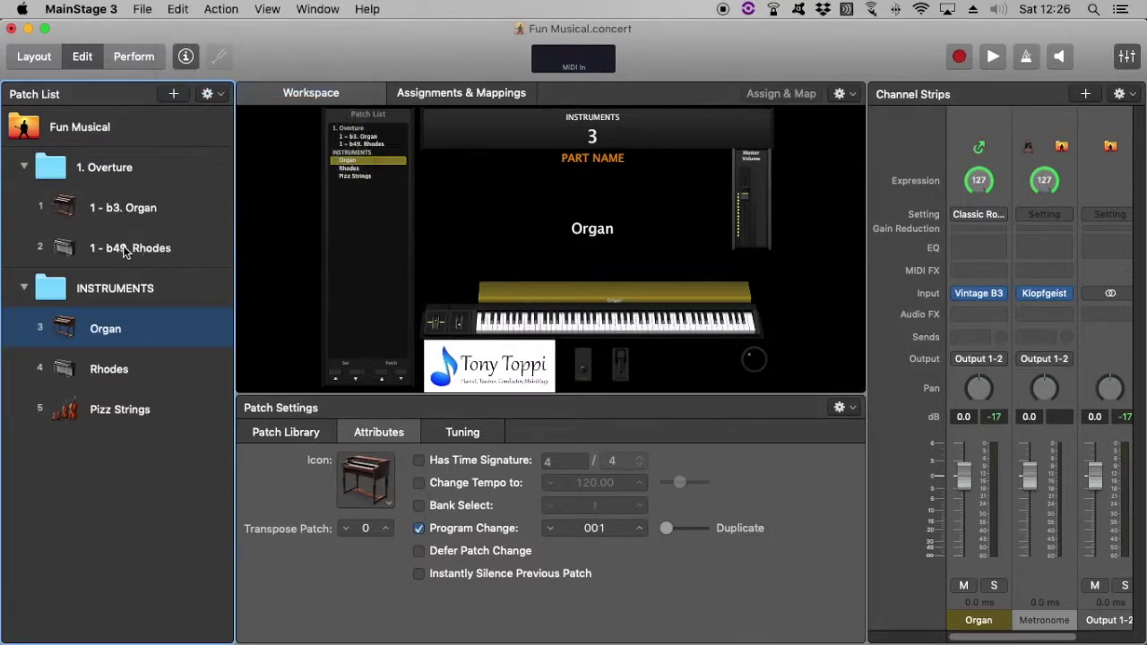
left_click(199, 249)
left_click(175, 9)
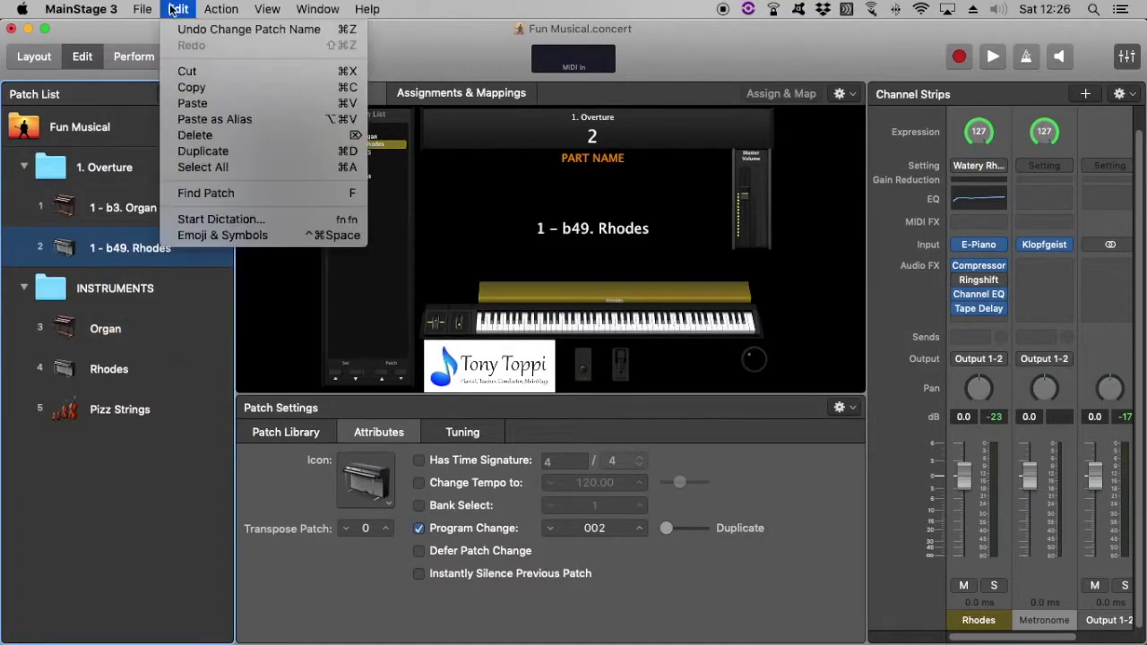
left_click(215, 120)
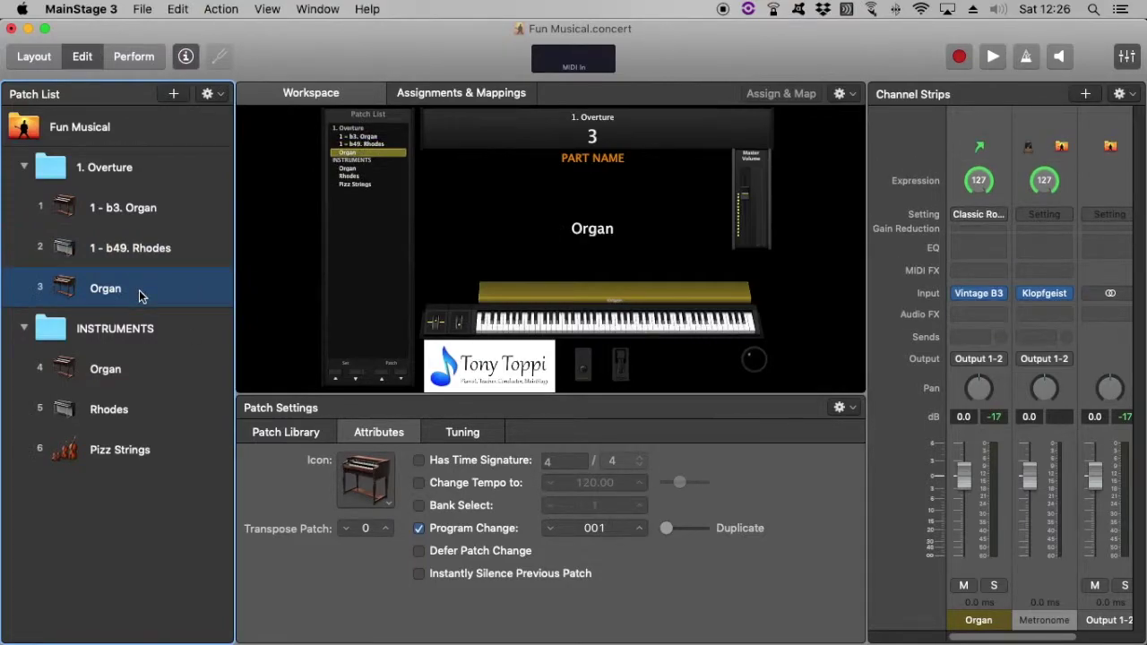
Rename the pasted organ patch to '1 - b60. Organ'.
double_click(139, 290)
key("Left")
type("1 -")
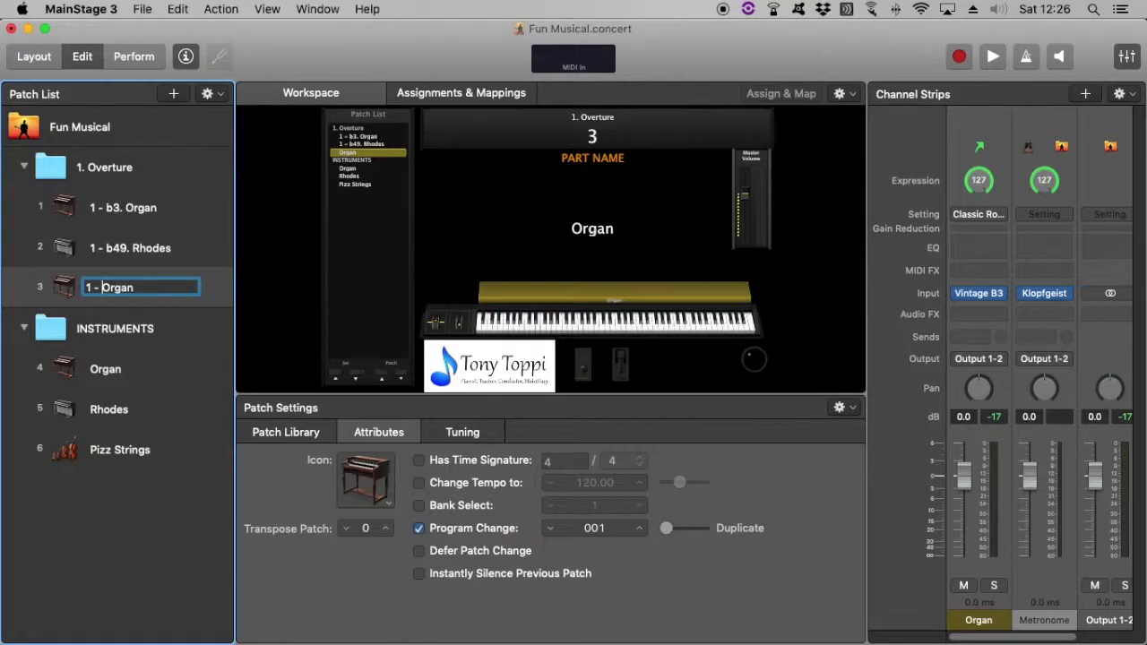
type(" b60.")
key("Return")
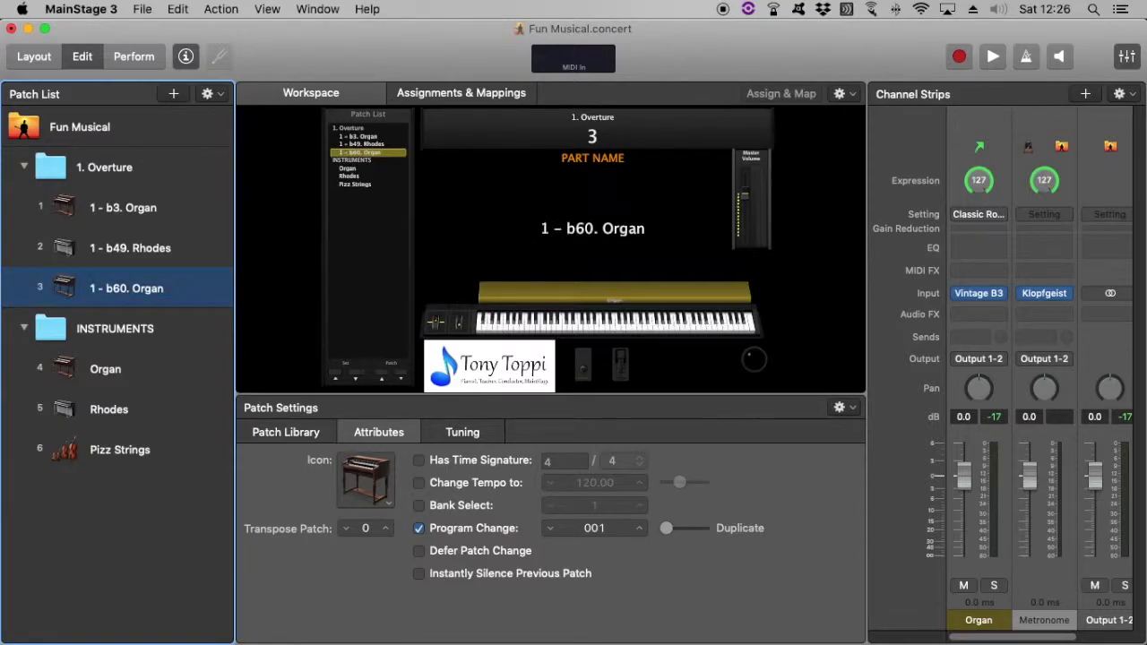
left_click(123, 446)
Copy the Pizz Strings patch and paste it as an alias after 1 - b60. Organ.
left_click(190, 9)
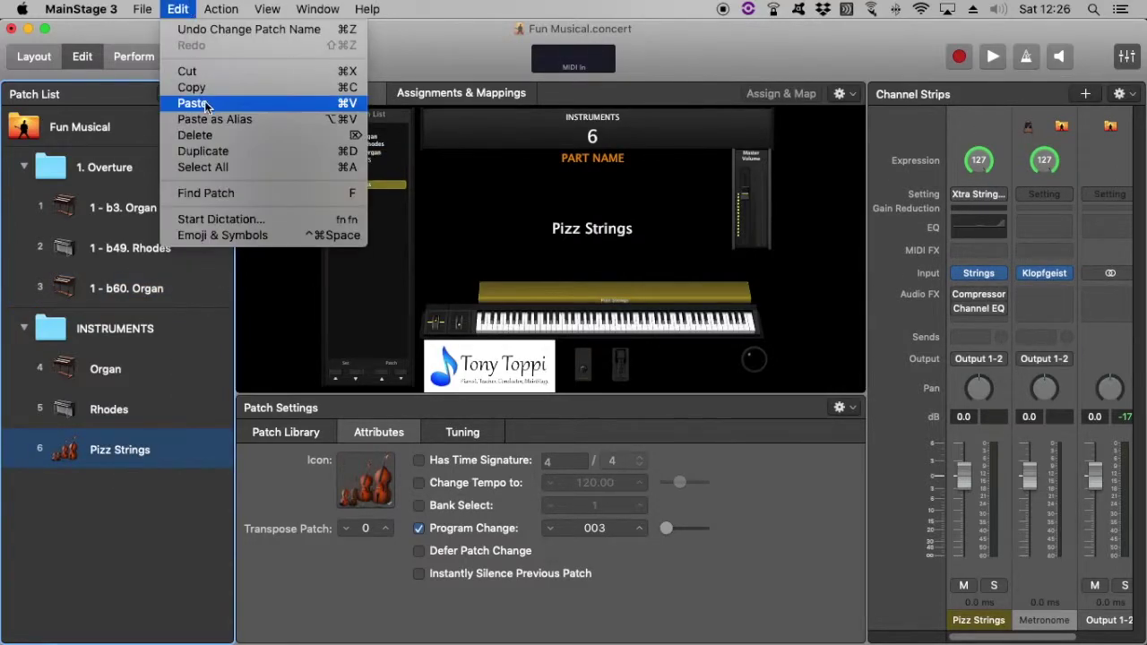
left_click(204, 92)
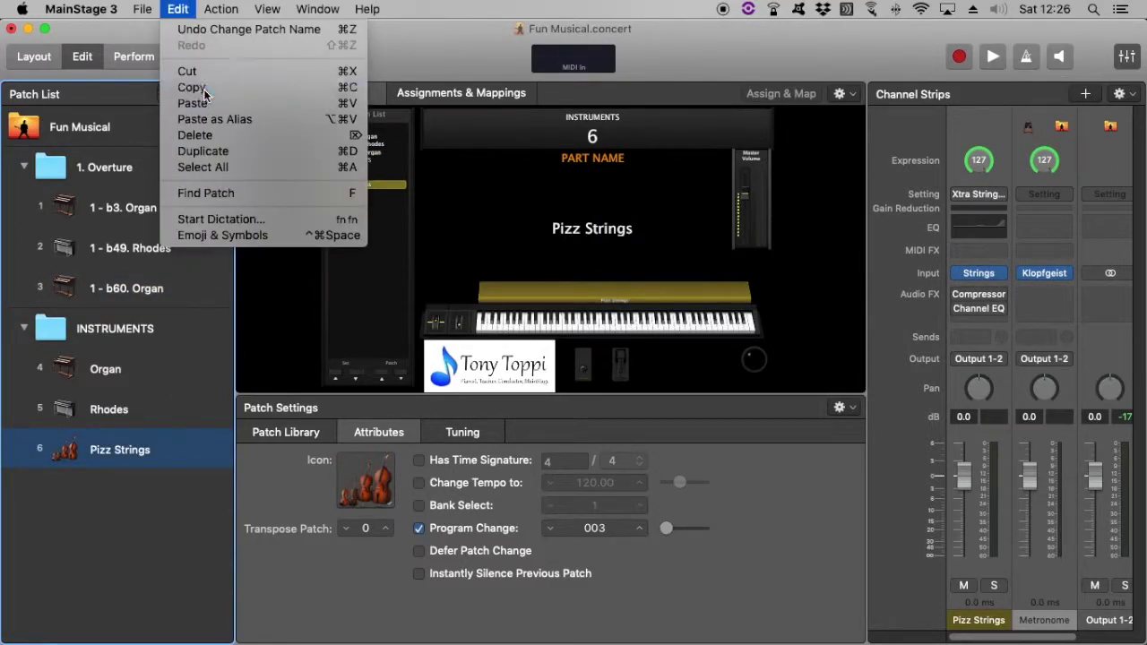
left_click(154, 287)
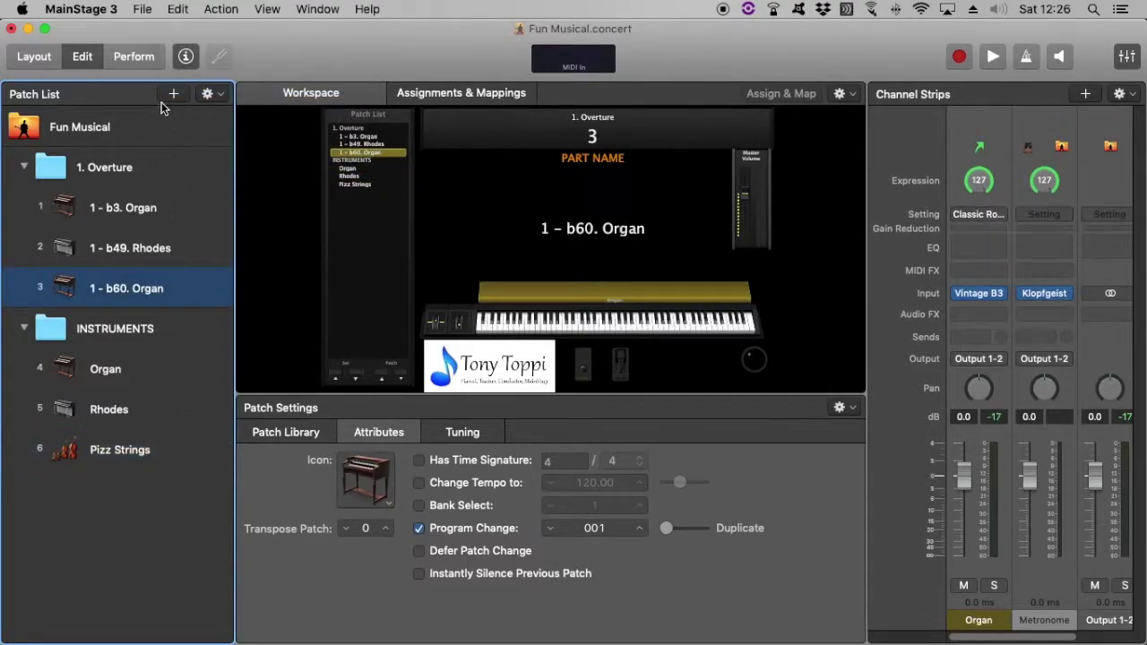
left_click(176, 9)
left_click(187, 126)
Rename the pasted strings patch to '1 - b72. Pizz Strings'.
double_click(125, 328)
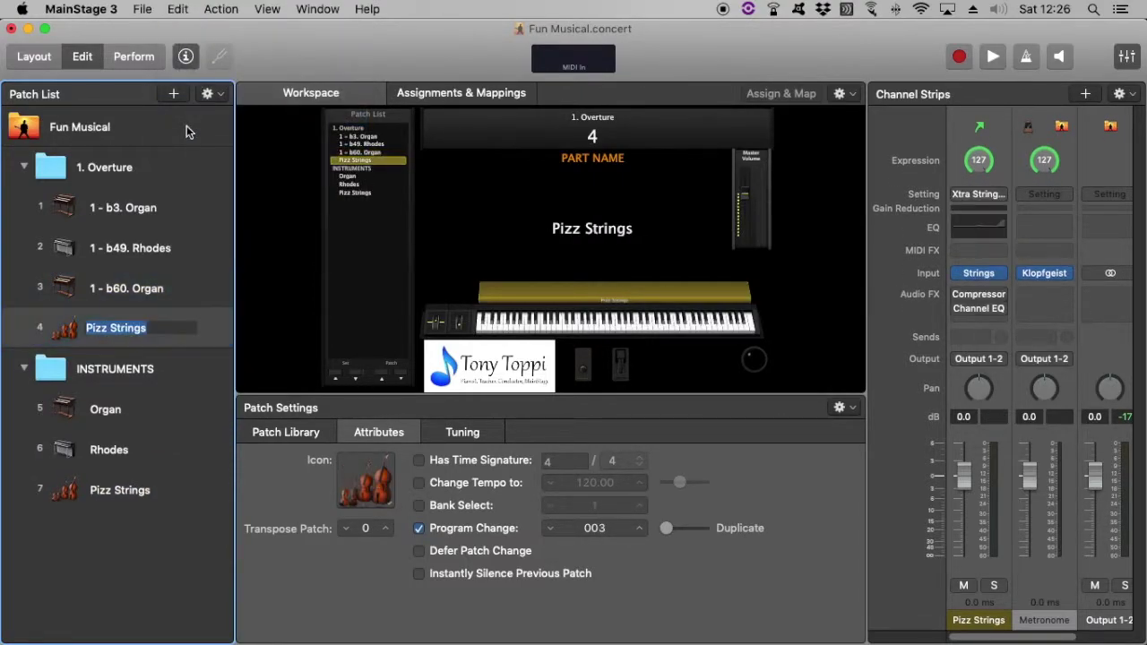
left_click(87, 328)
type("1 - b")
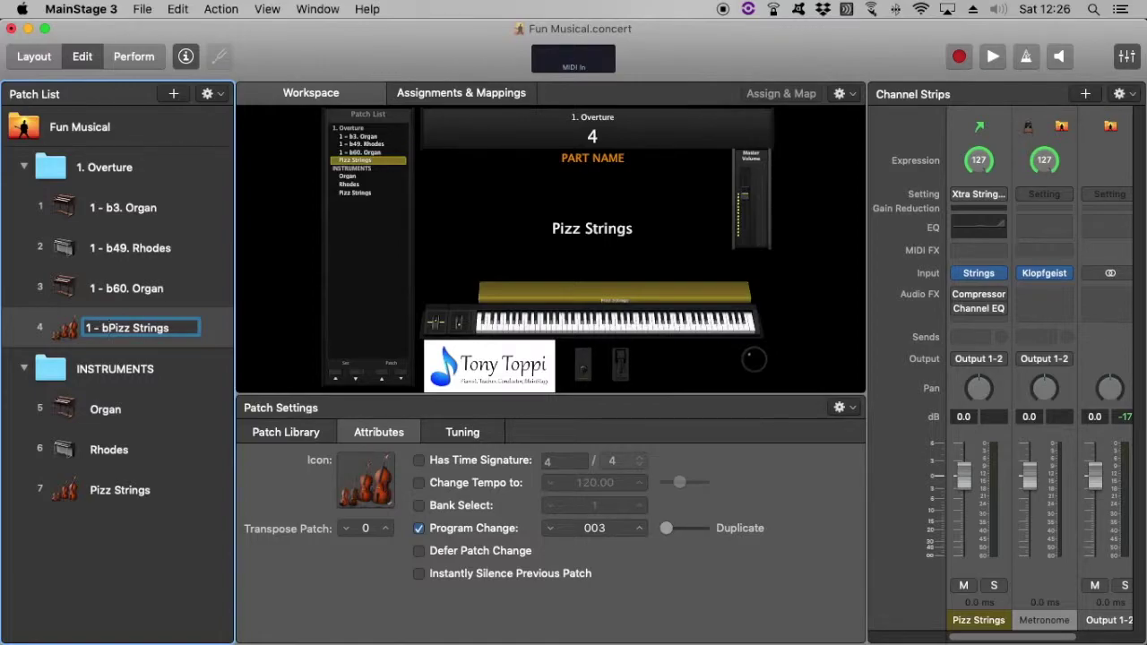
type("72.")
key("Return")
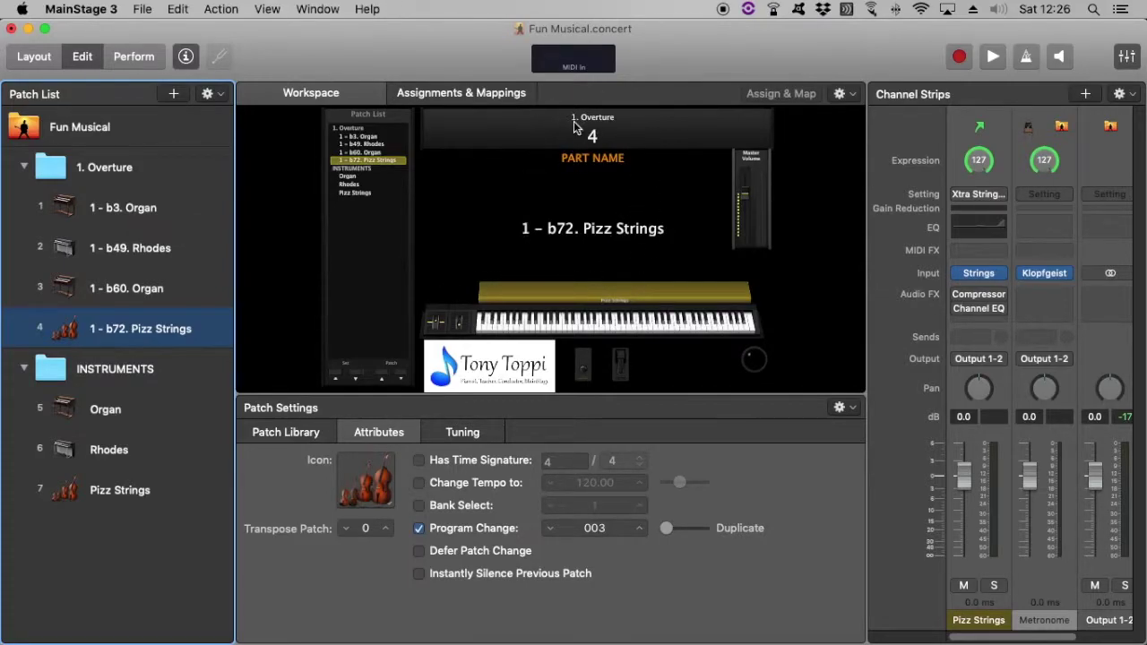
left_click(602, 119)
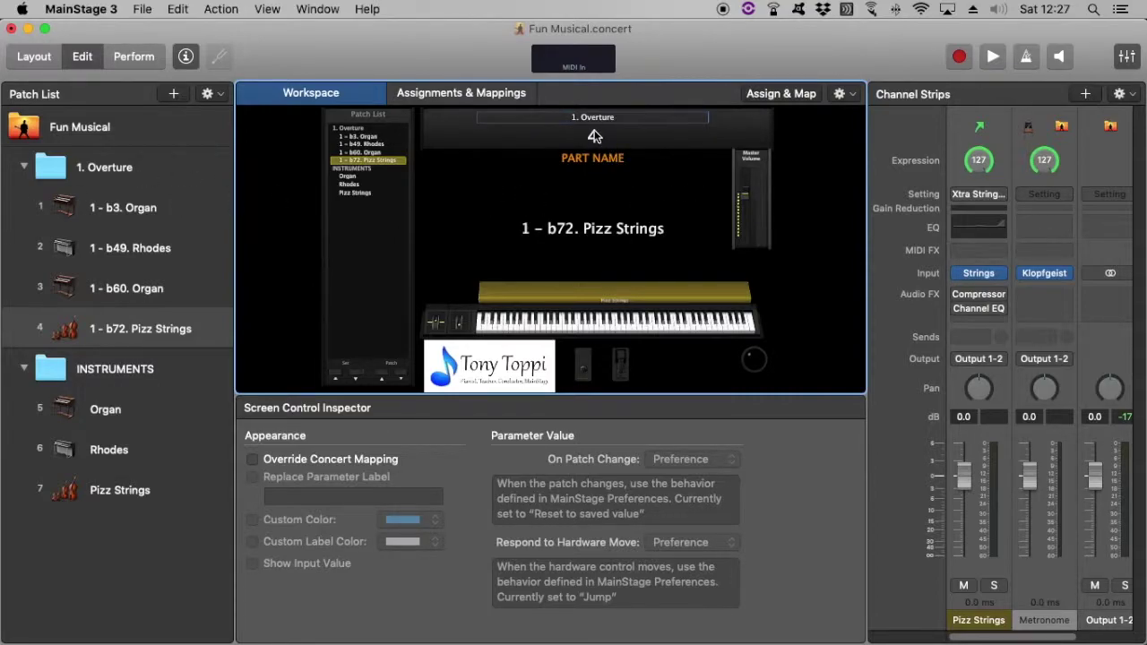
In Layout mode, change the PART NAME label text to 'Keyboard', then return to Edit mode.
left_click(598, 137)
left_click(599, 234)
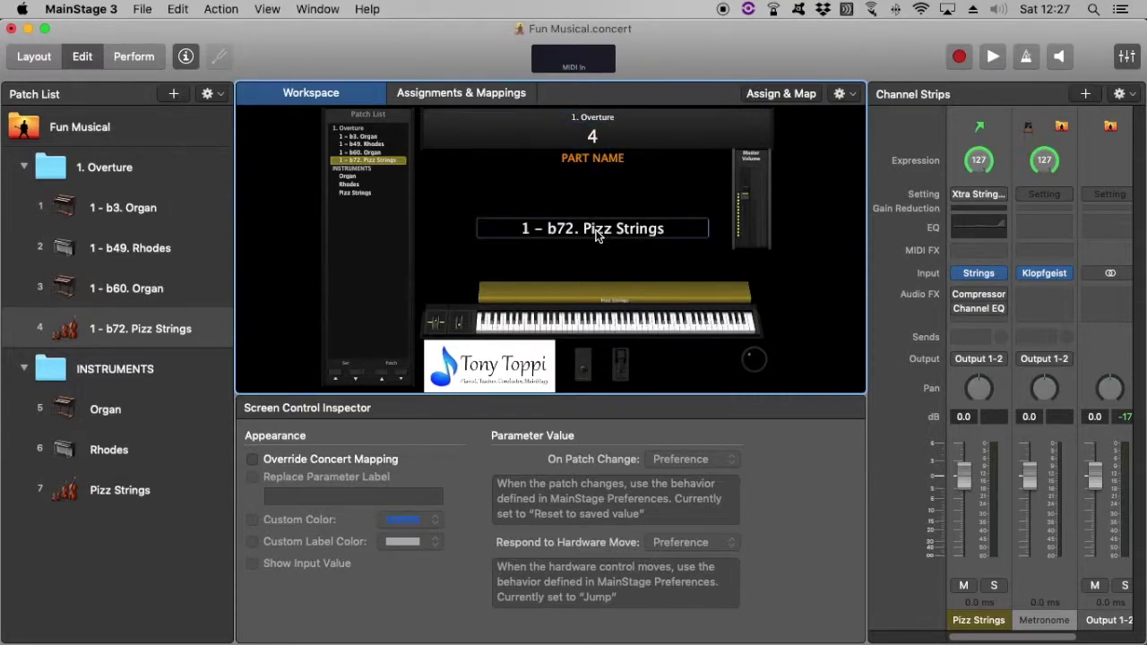
left_click(587, 154)
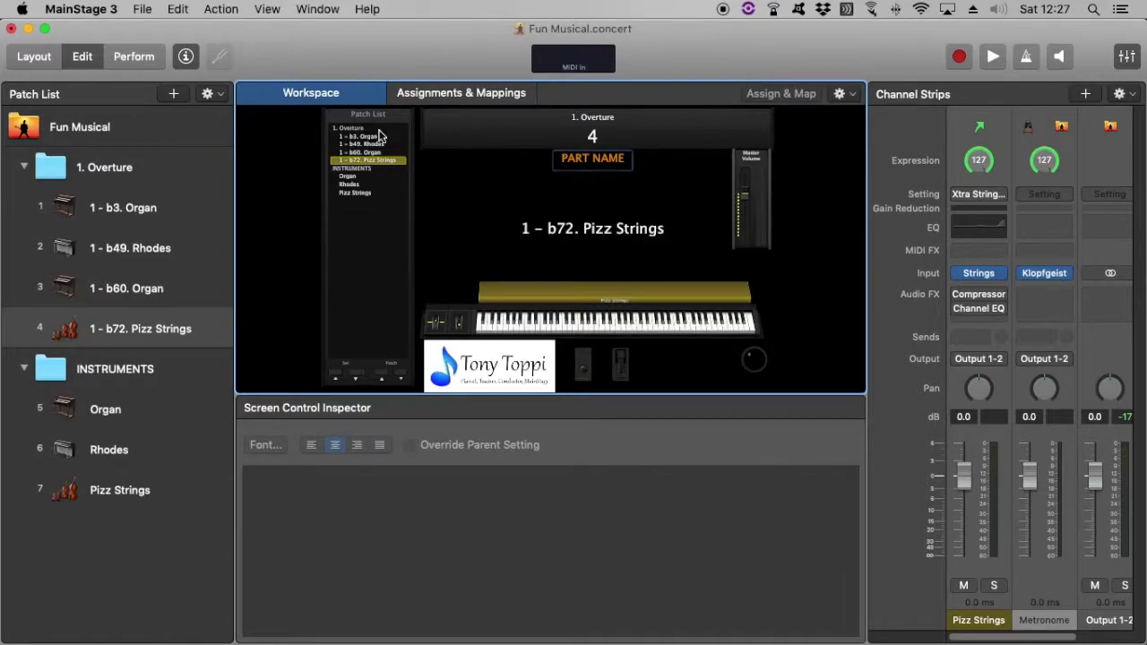
left_click(34, 56)
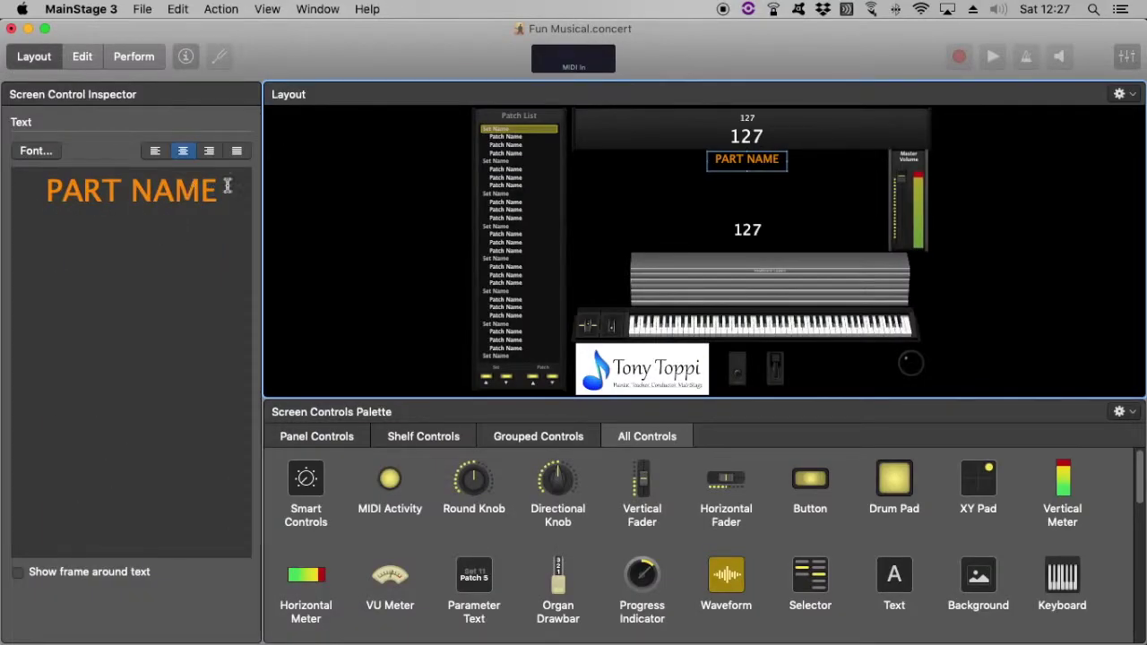
left_click_drag(228, 186, 46, 188)
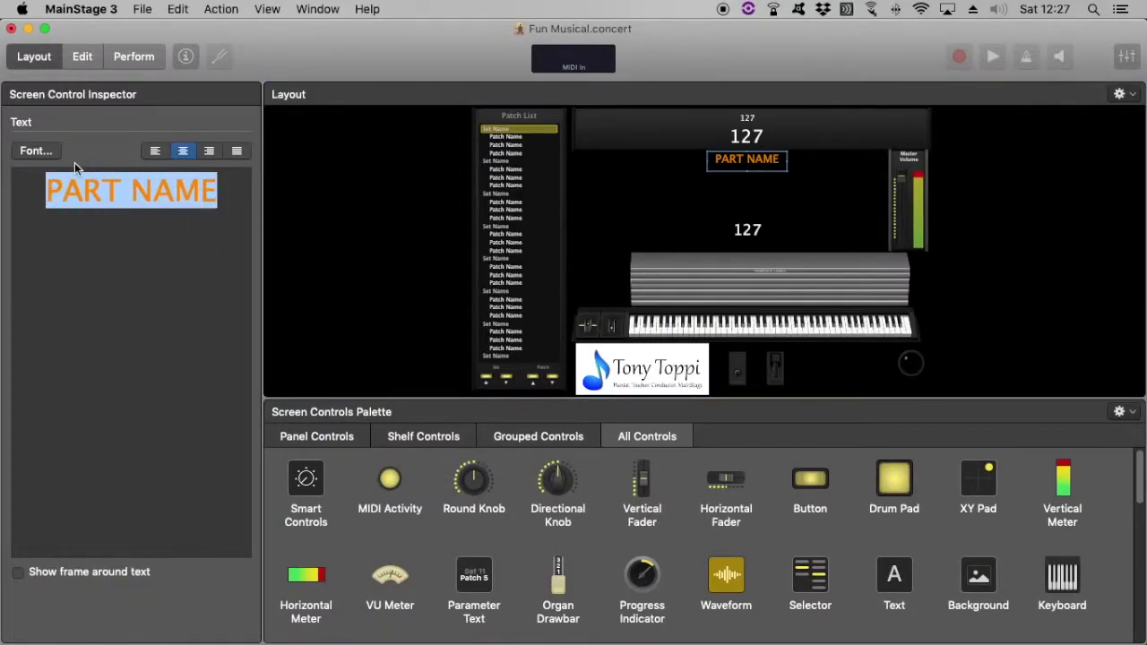
type("Keyboard 3")
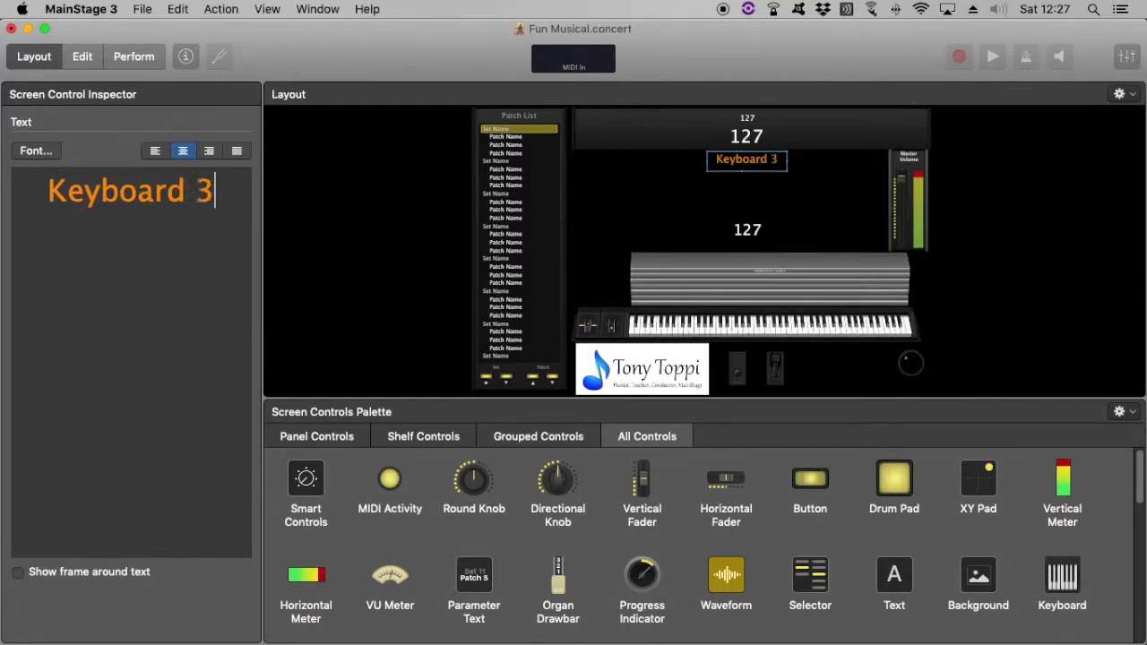
key("BackSpace")
type("2")
key("BackSpace")
type("1")
key("BackSpace")
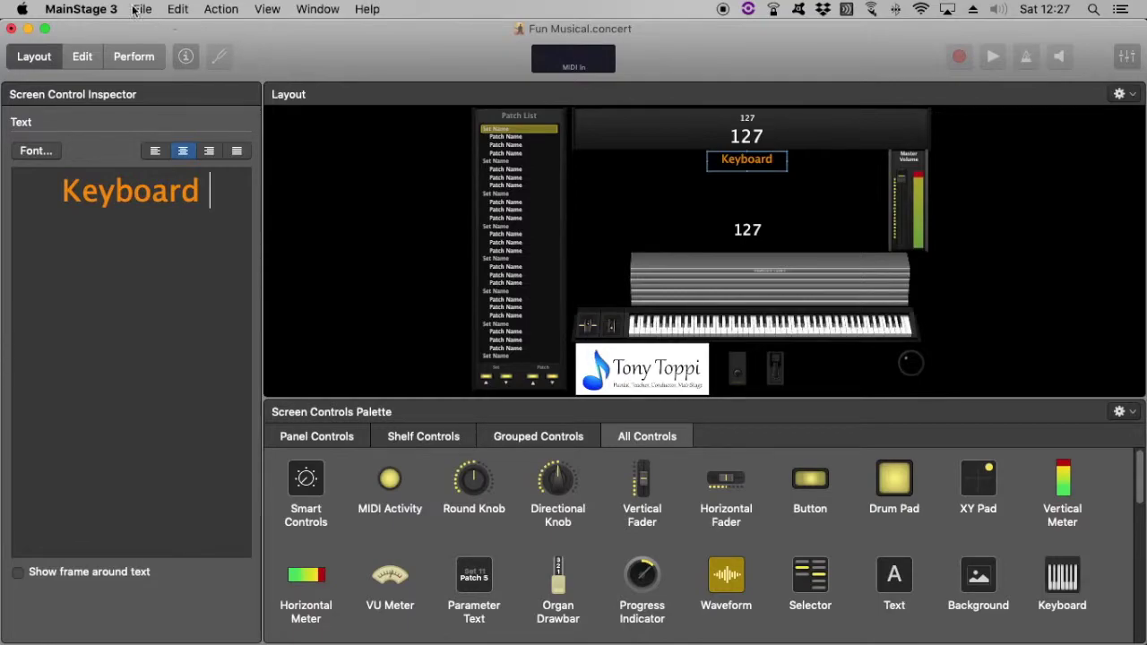
left_click(83, 57)
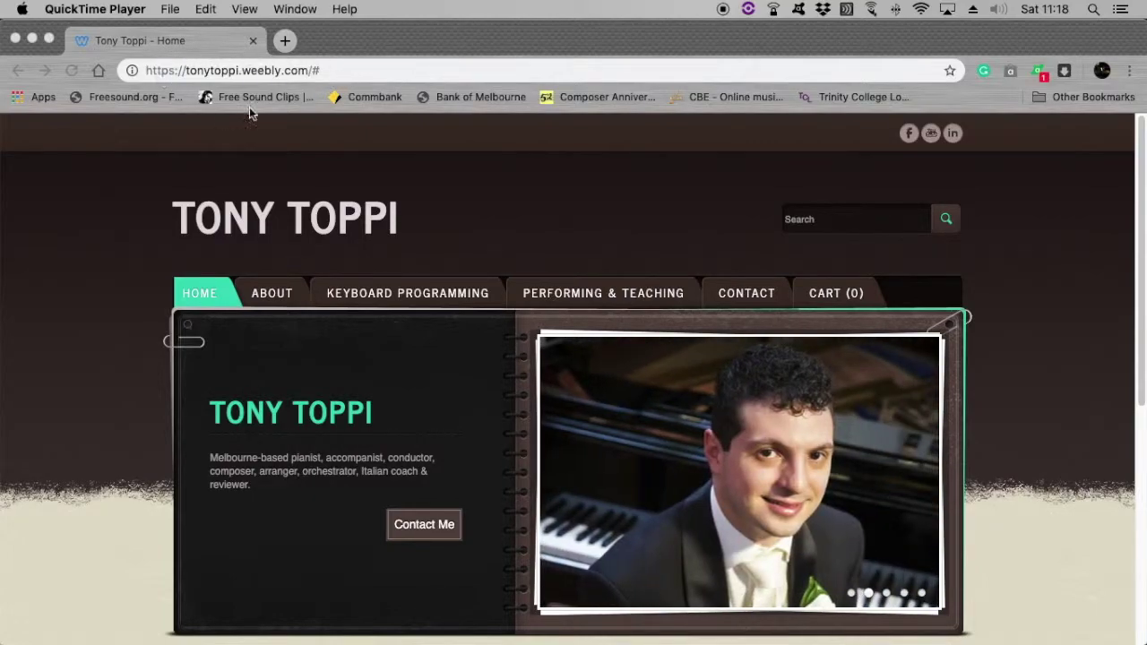
Open the website's Keyboard Programming page and scroll through its MainStage concert file listings.
left_click(401, 289)
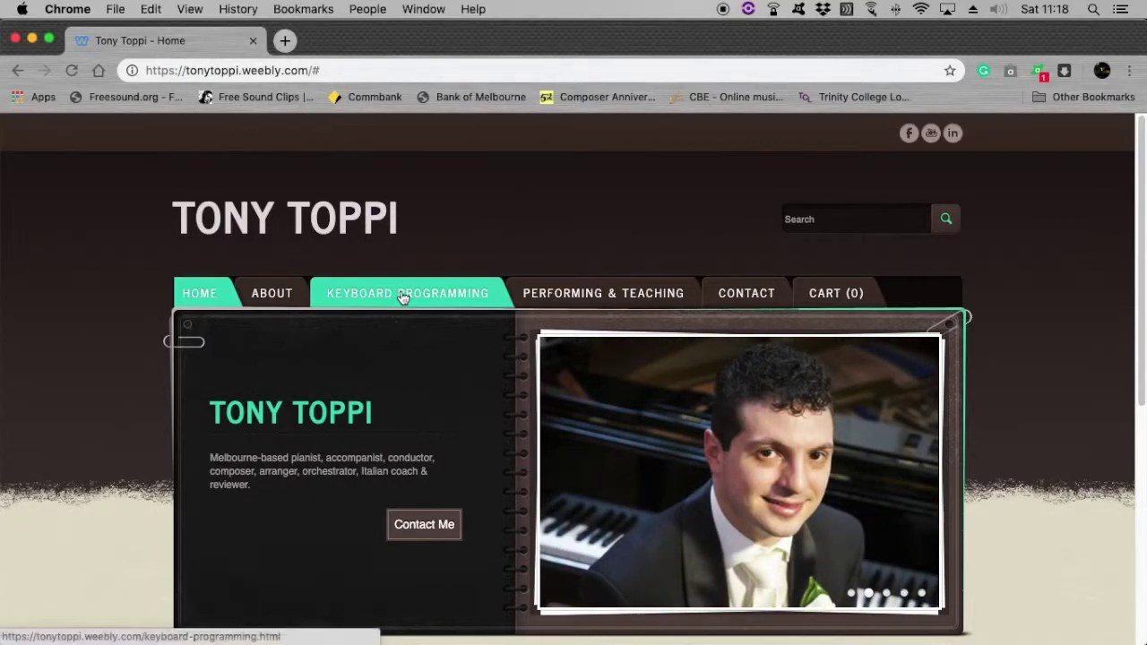
left_click(404, 298)
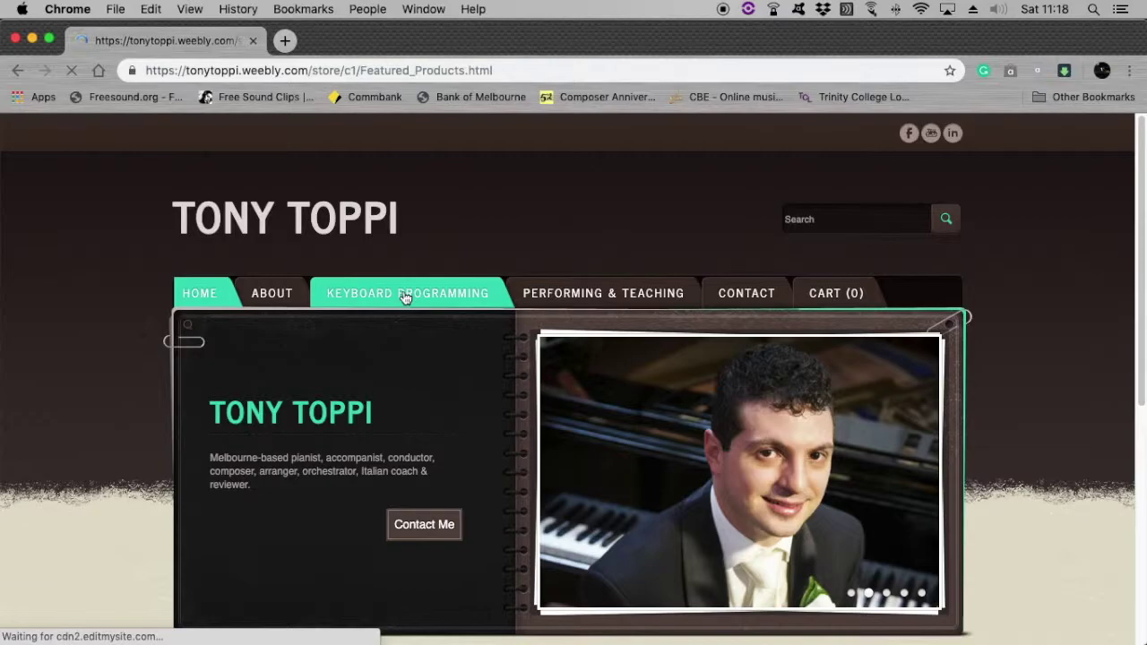
scroll(506, 291, "down", 6)
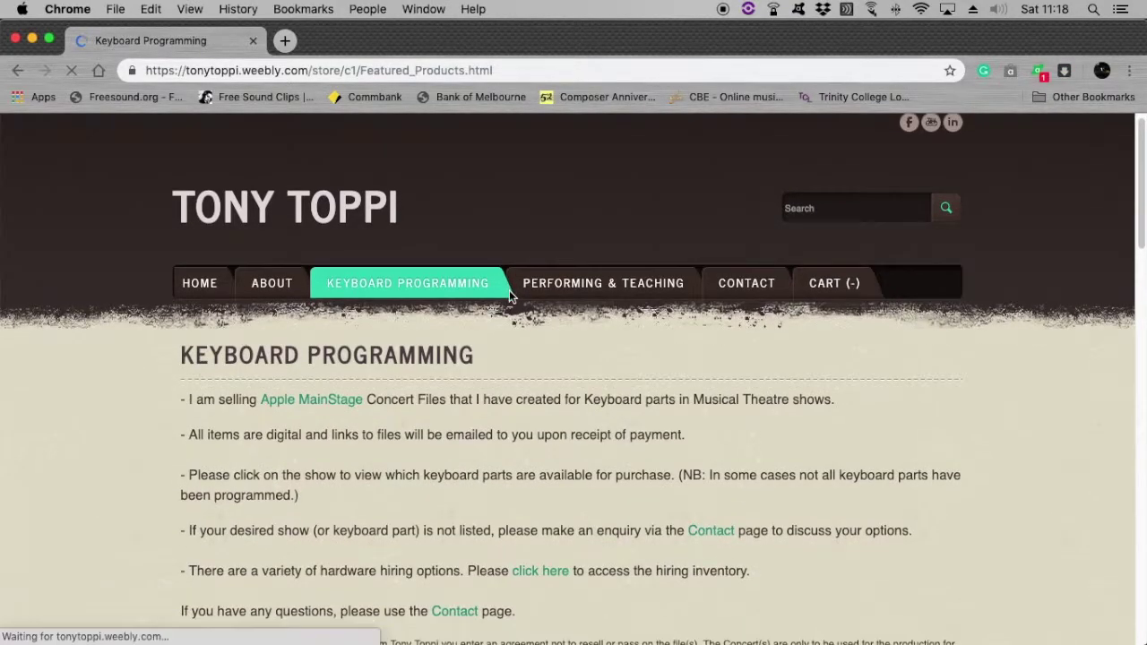
scroll(511, 297, "down", 9)
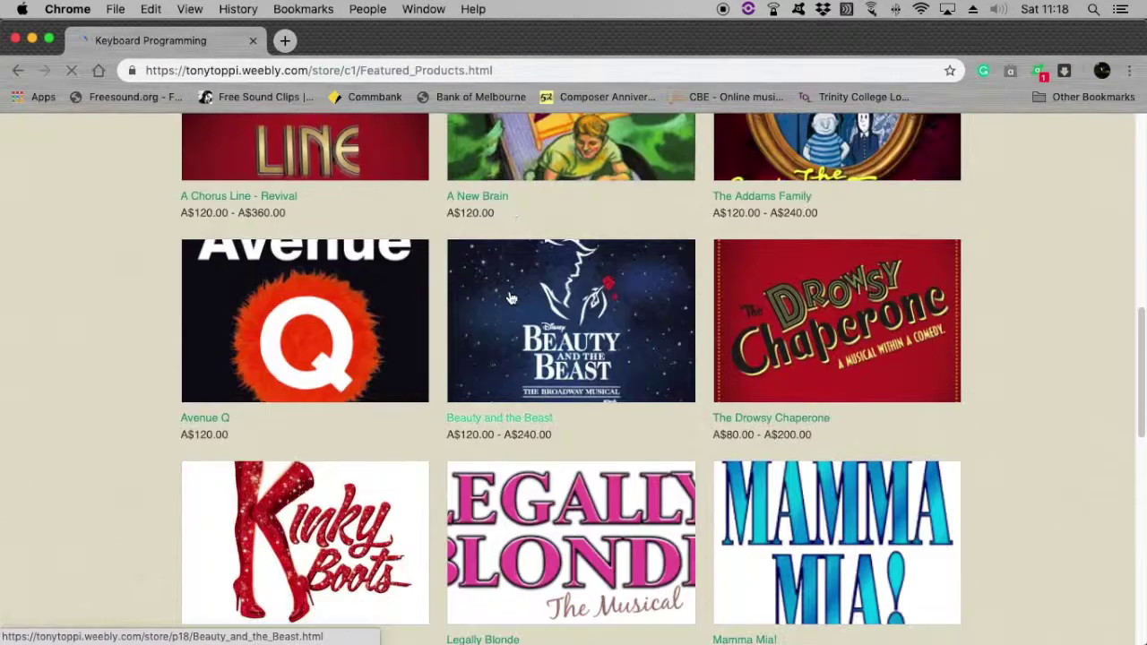
scroll(509, 297, "down", 4)
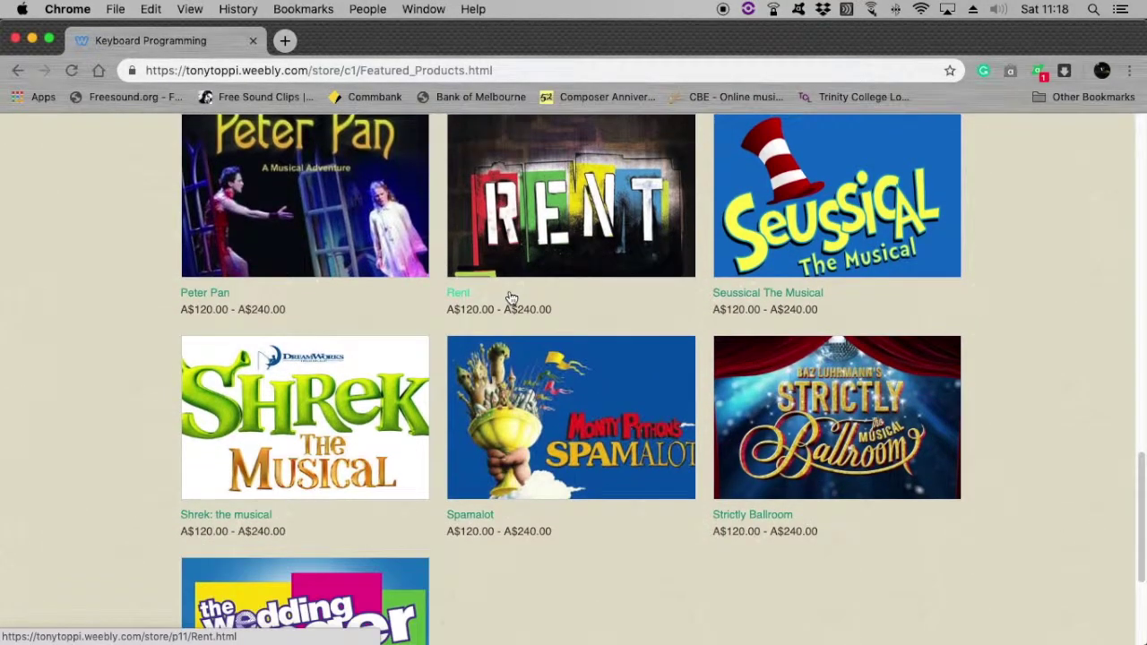
scroll(509, 296, "up", 15)
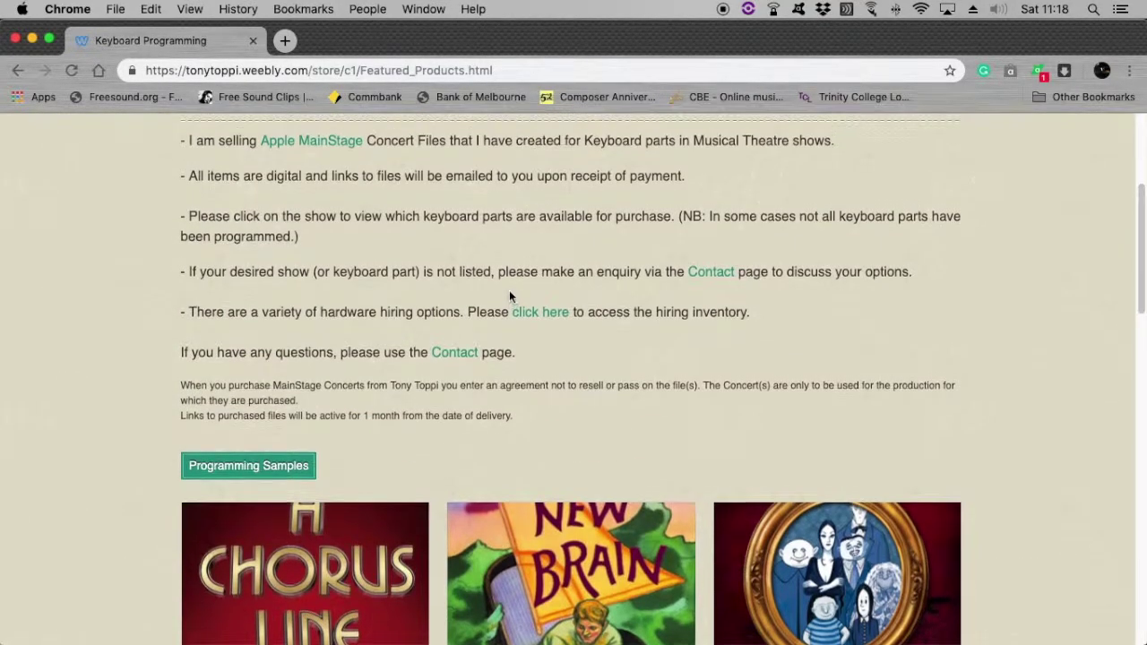